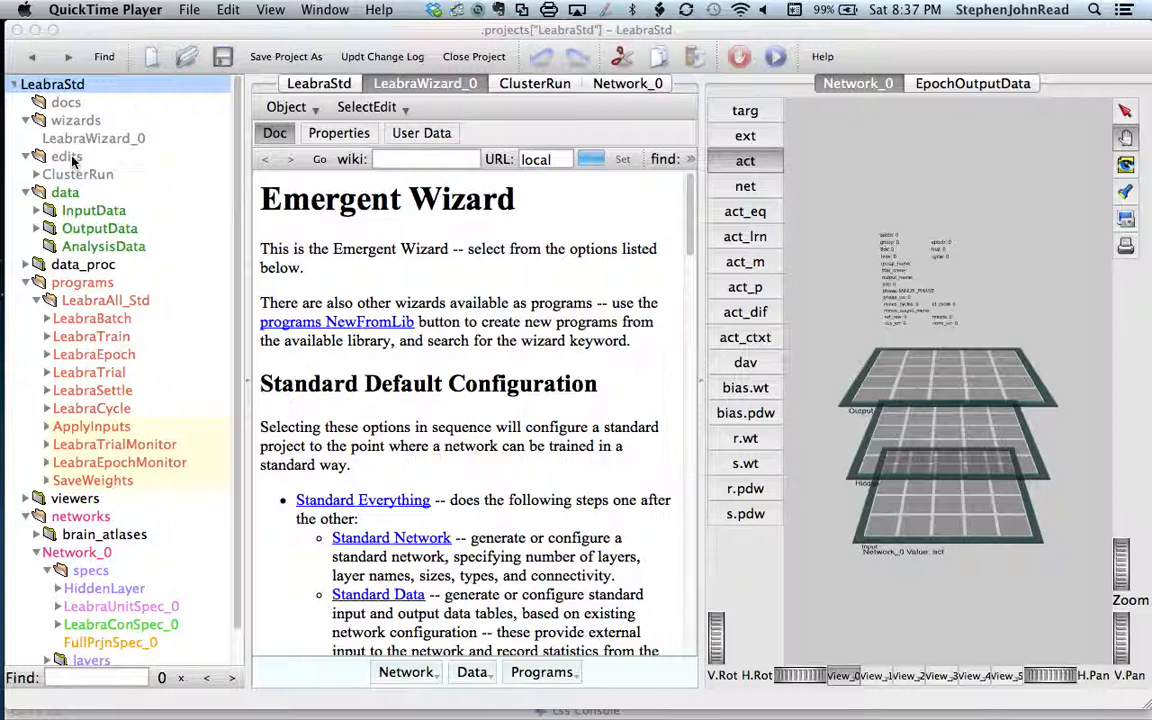
# Step: Create one new SelectEdit object in the edits group and name it Control Panel
pyautogui.rightClick(68, 157)
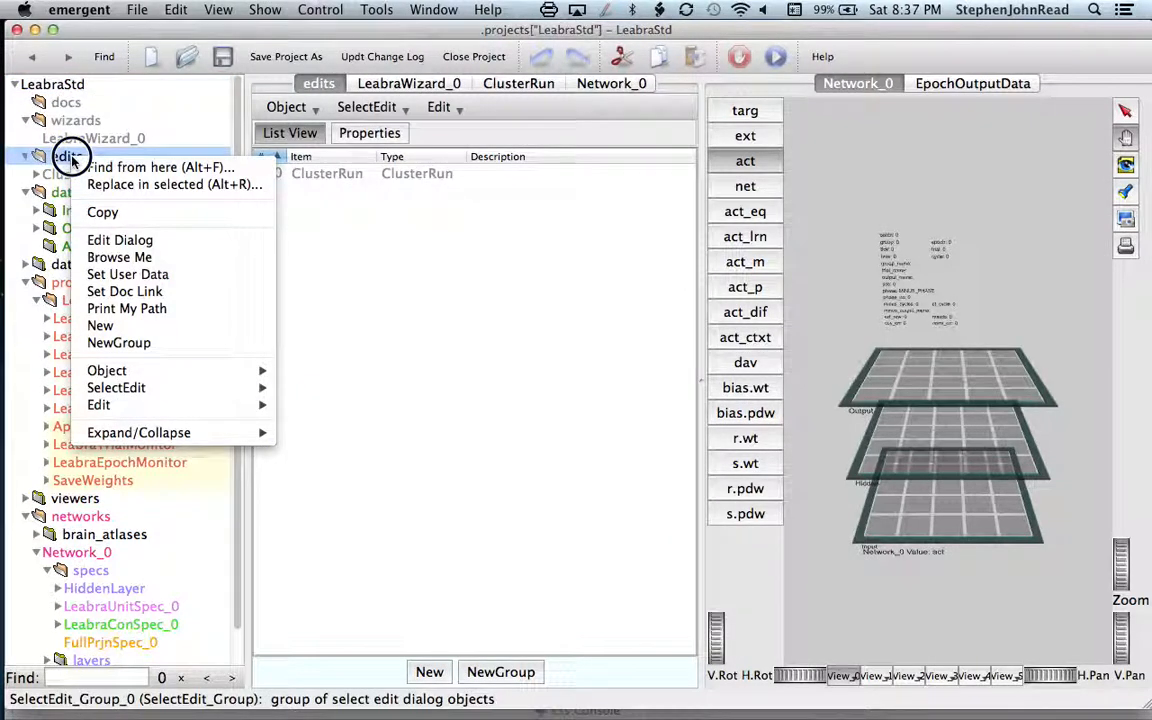
pyautogui.click(114, 328)
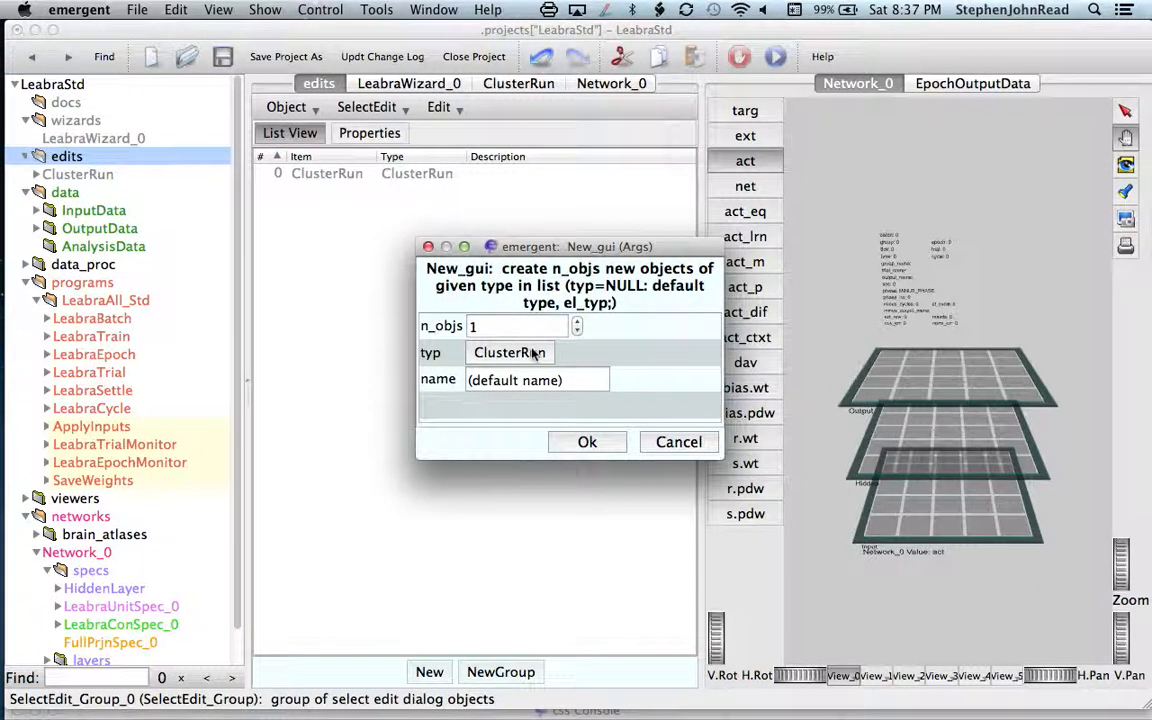
pyautogui.click(535, 354)
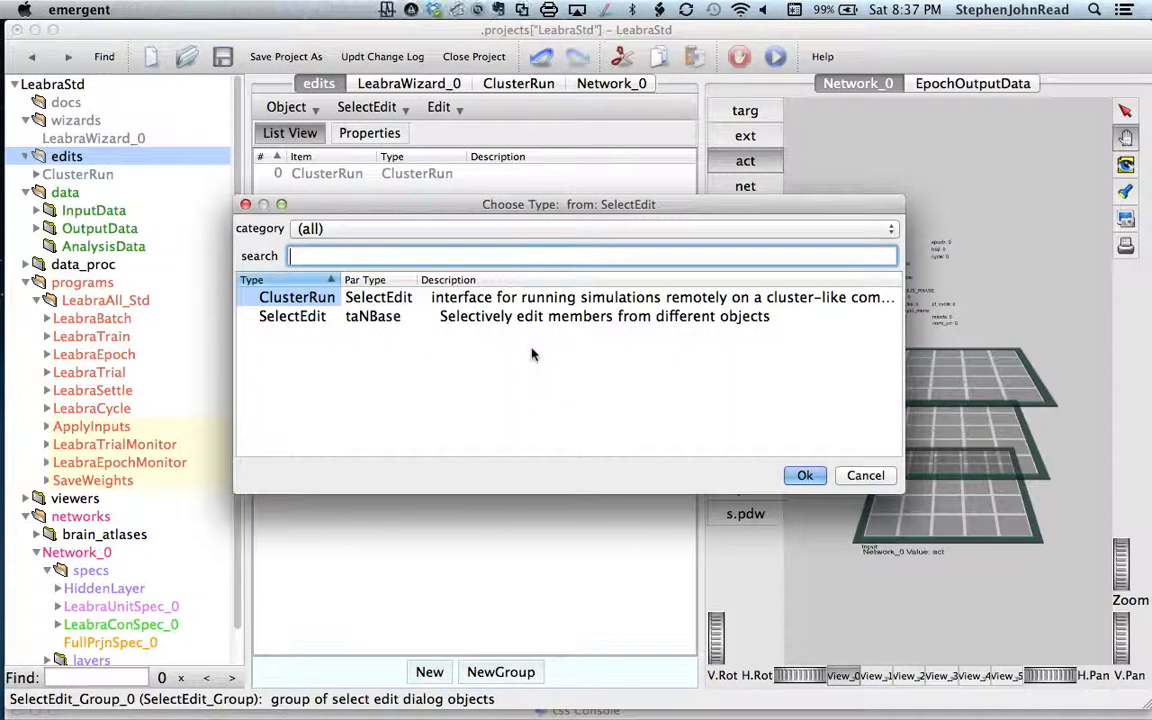
pyautogui.doubleClick(372, 316)
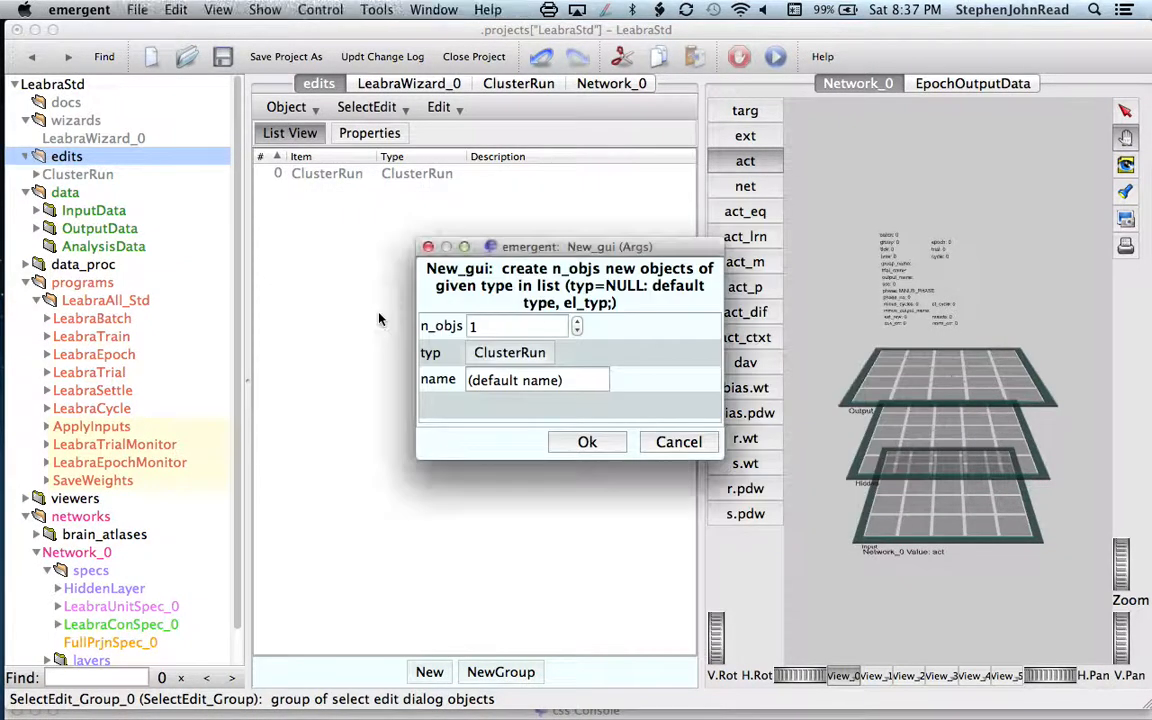
pyautogui.moveTo(581, 378); pyautogui.dragTo(467, 381)
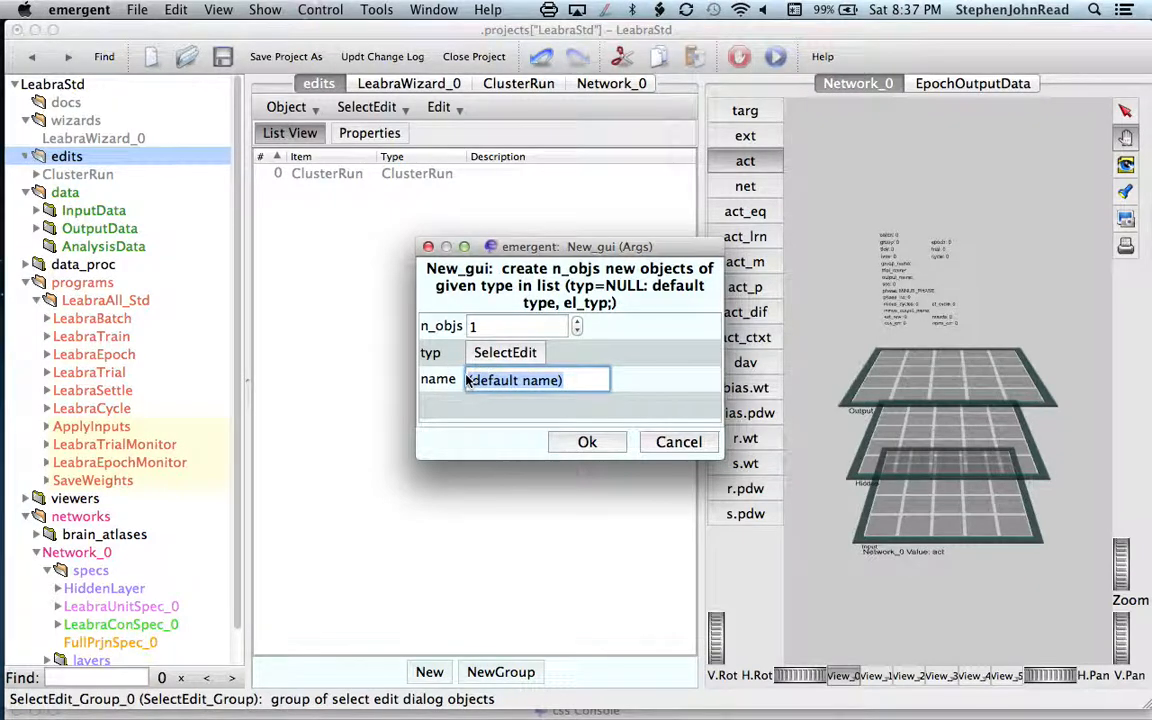
pyautogui.write('Control Panel')
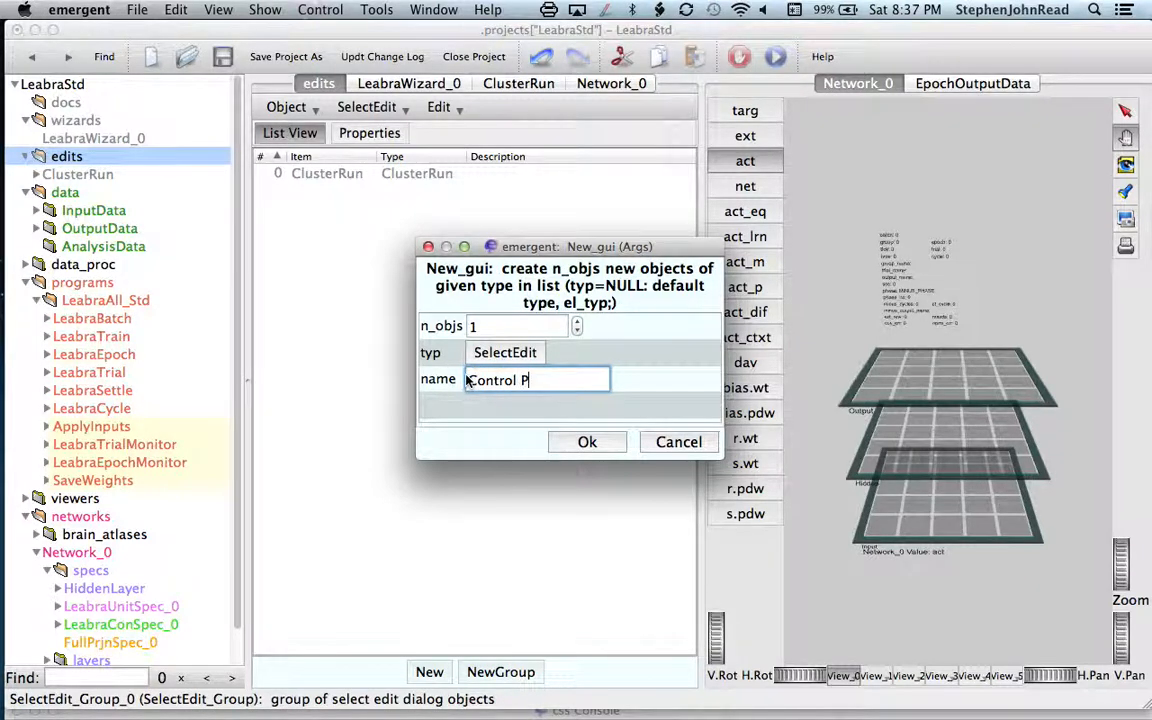
pyautogui.click(587, 442)
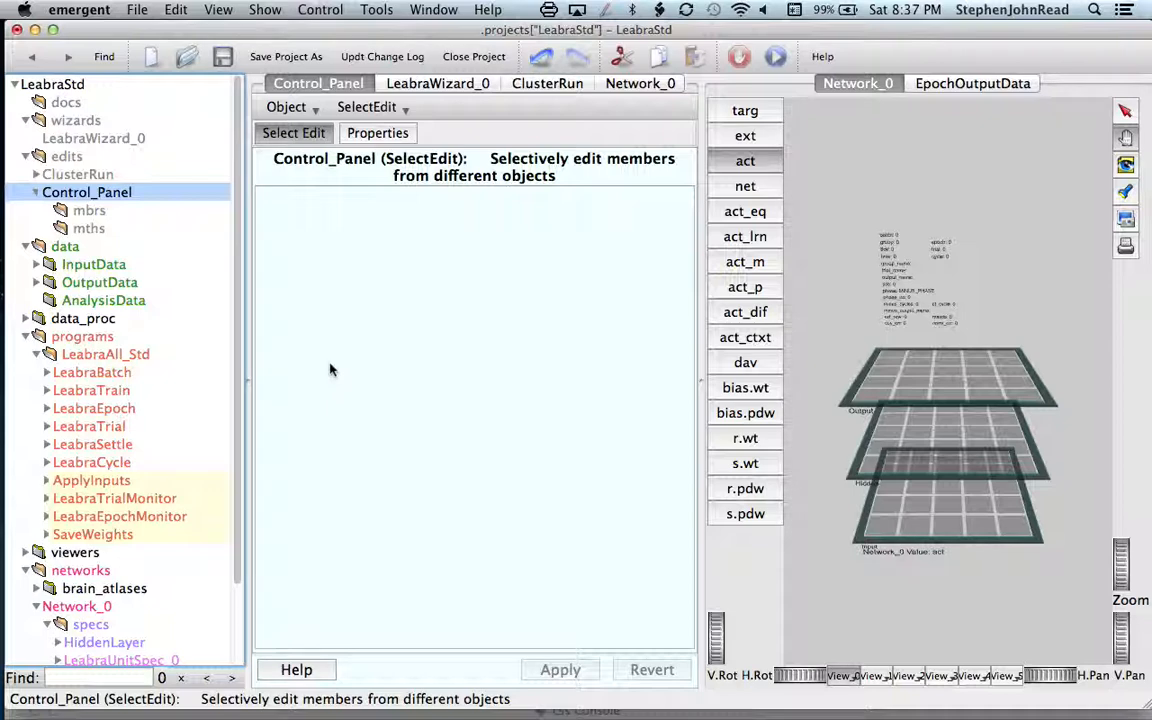
# Step: Add the LeabraTrain program's control functions to the Control_Panel editor, leaving the extra label and subgroup name empty
pyautogui.click(113, 392)
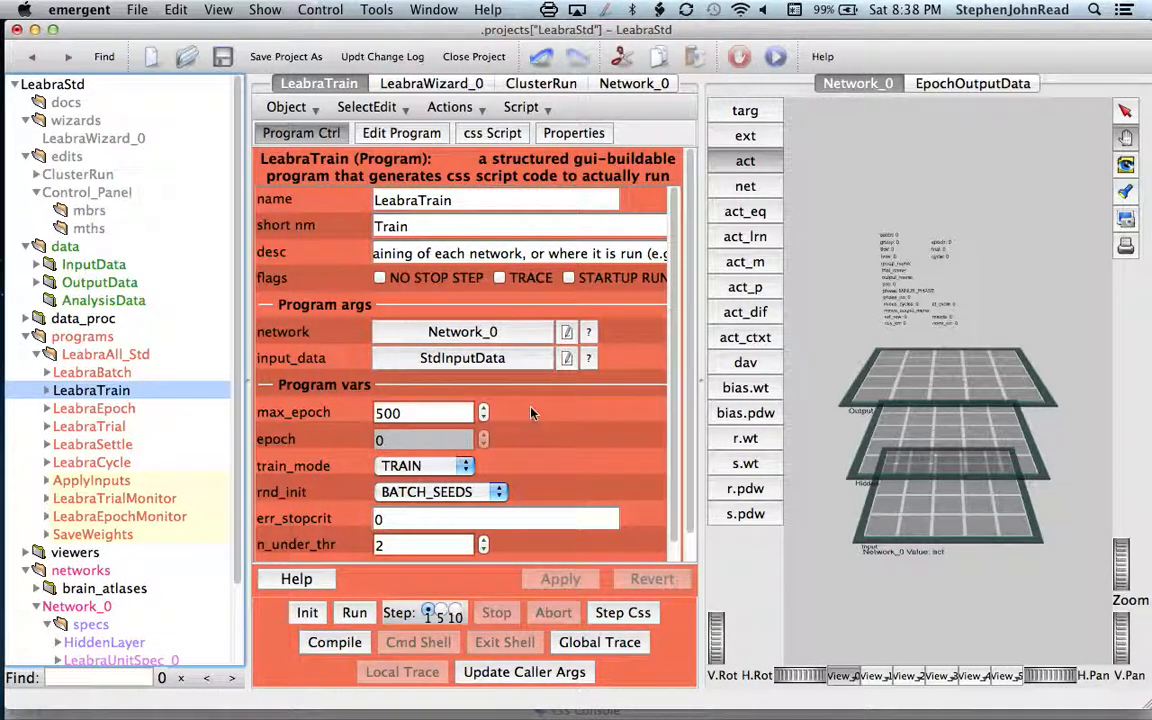
pyautogui.click(405, 110)
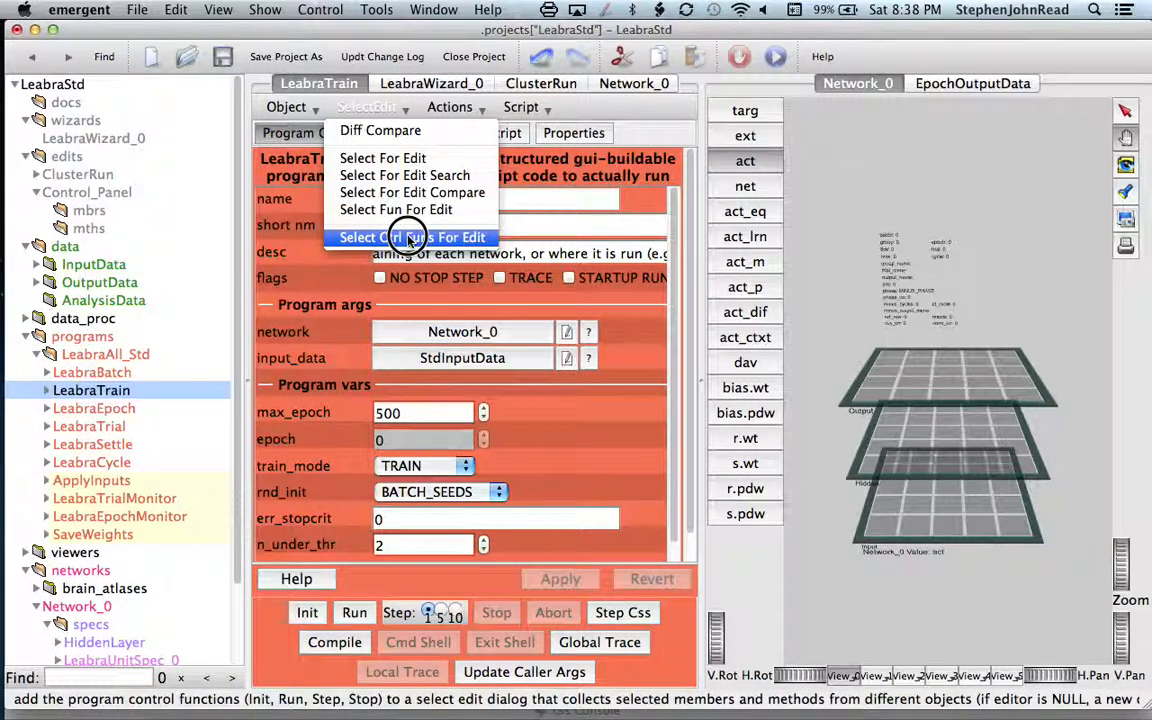
pyautogui.click(410, 238)
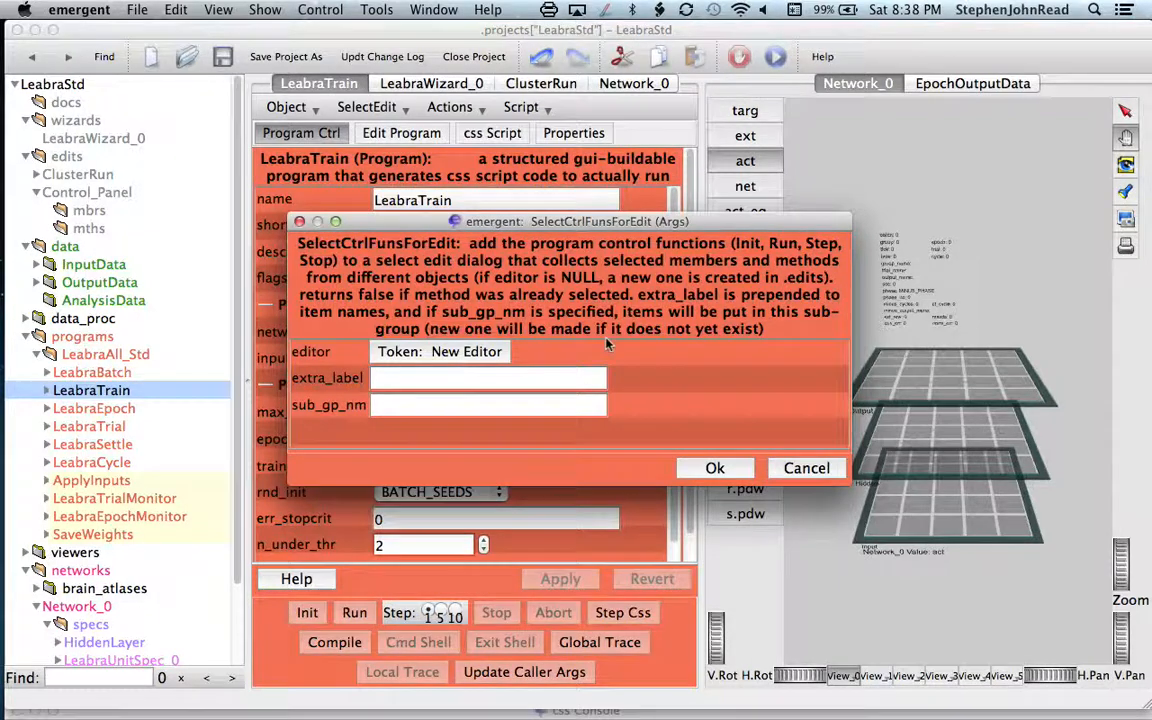
pyautogui.click(433, 353)
pyautogui.doubleClick(408, 306)
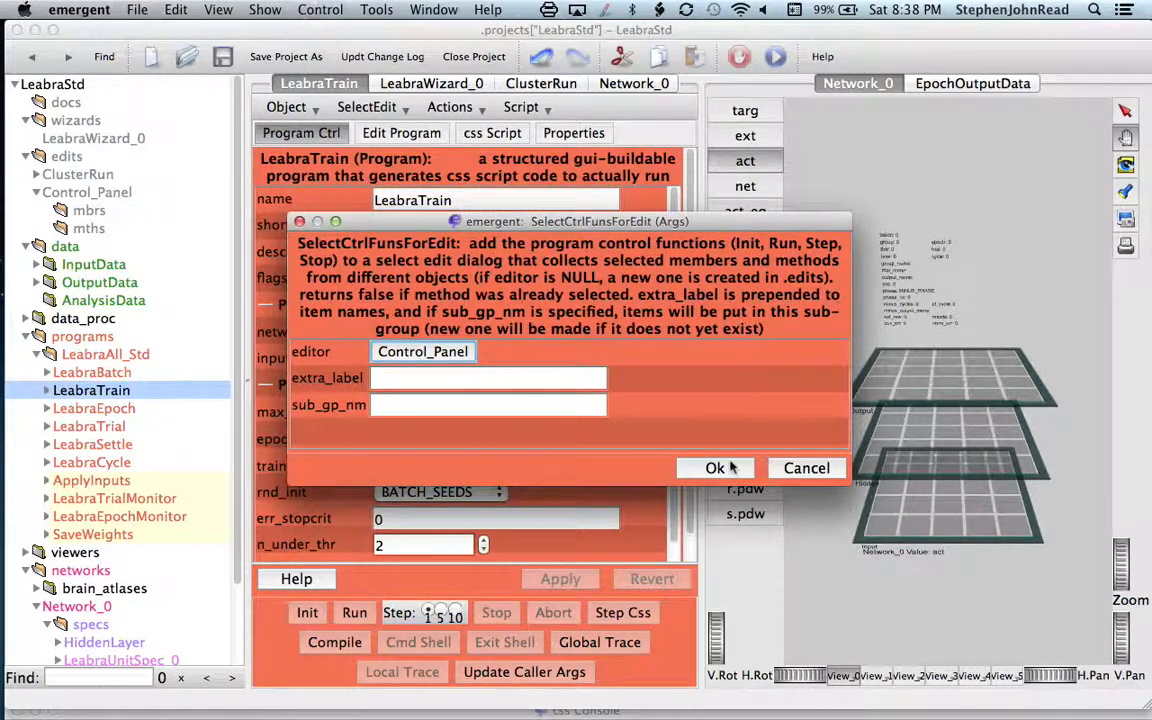
pyautogui.click(719, 468)
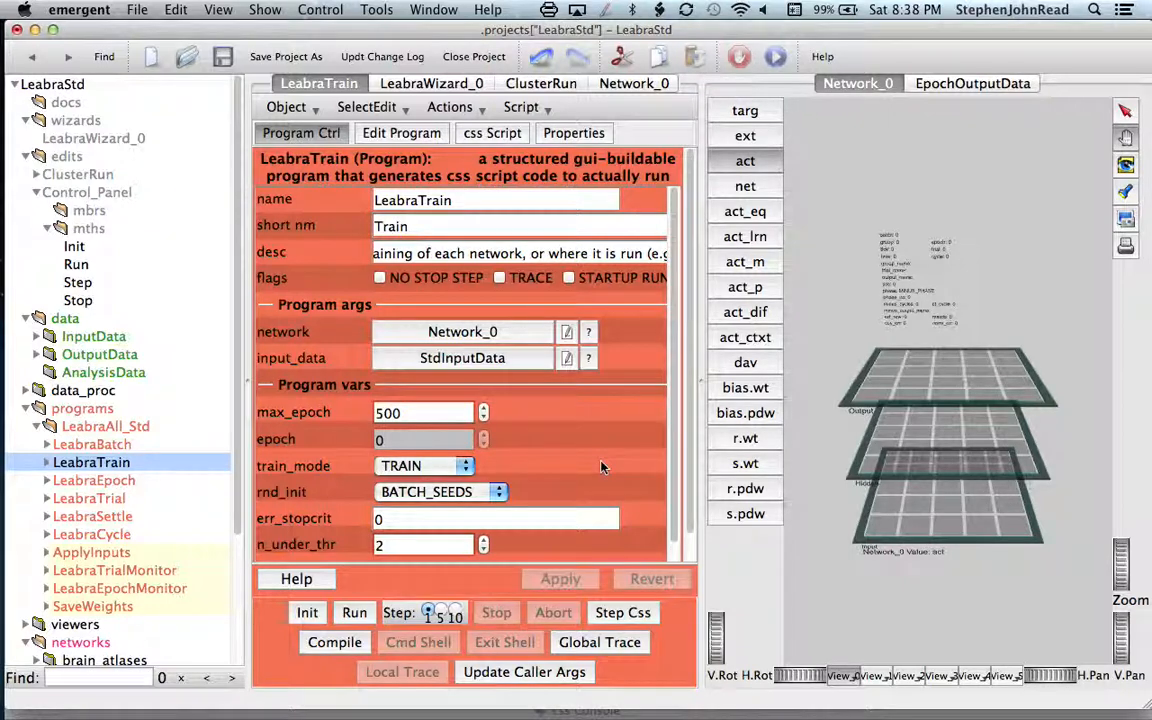
# Step: Add LeabraTrain's input_data argument to the Control_Panel SelectEdit, keeping the suggested label
pyautogui.scroll(-3, 560, 465)
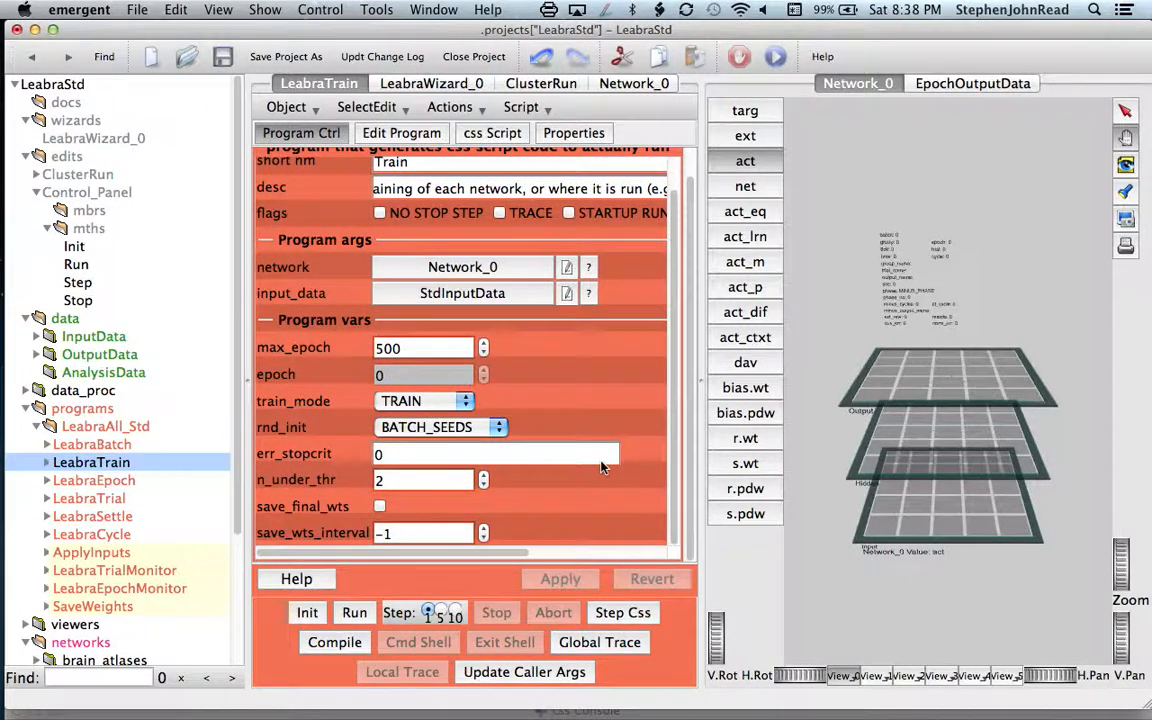
pyautogui.scroll(3, 601, 466)
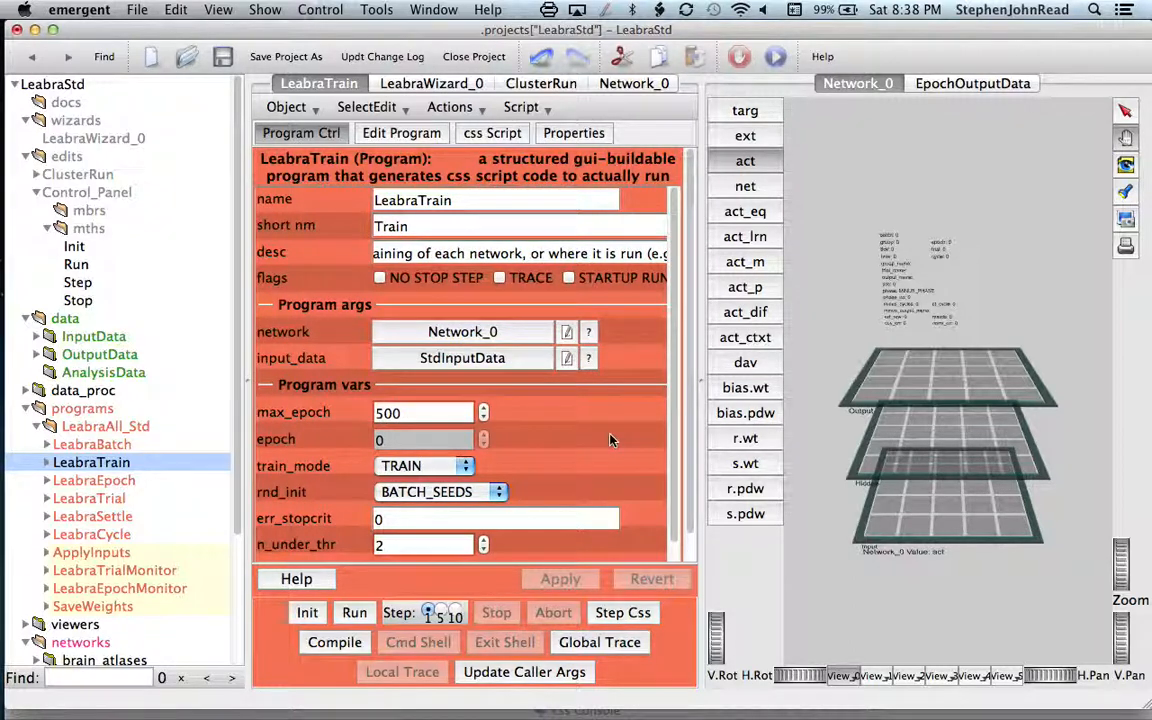
pyautogui.rightClick(302, 365)
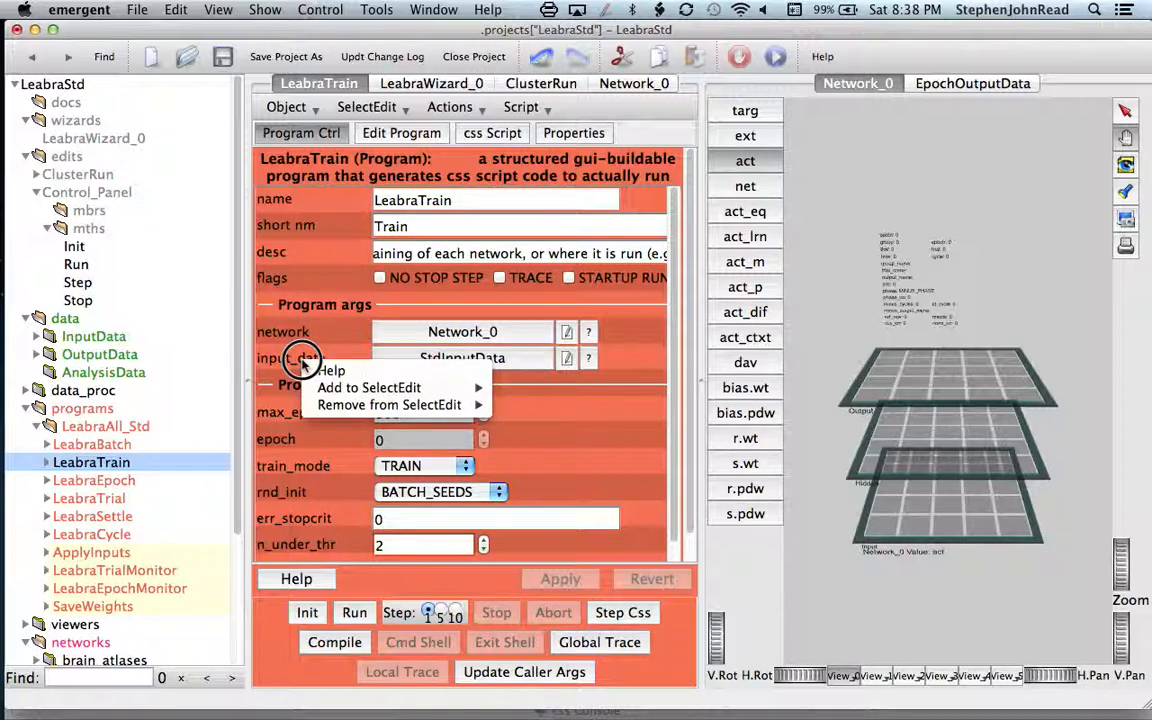
pyautogui.moveTo(477, 392)
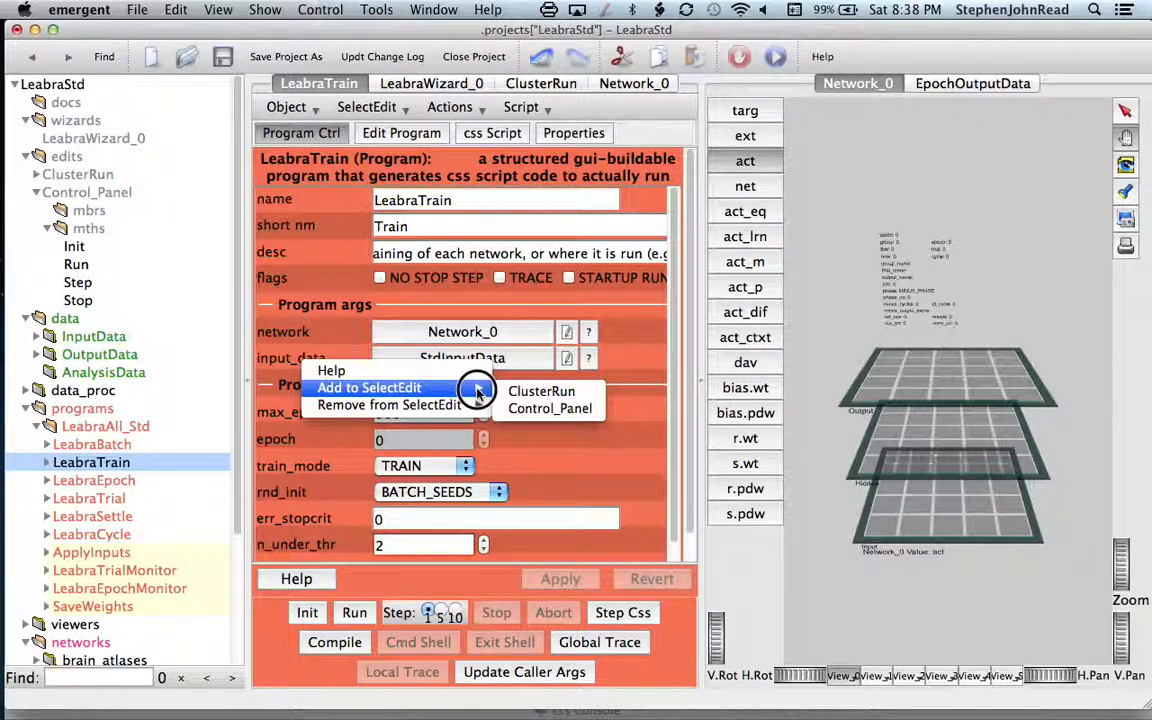
pyautogui.click(525, 410)
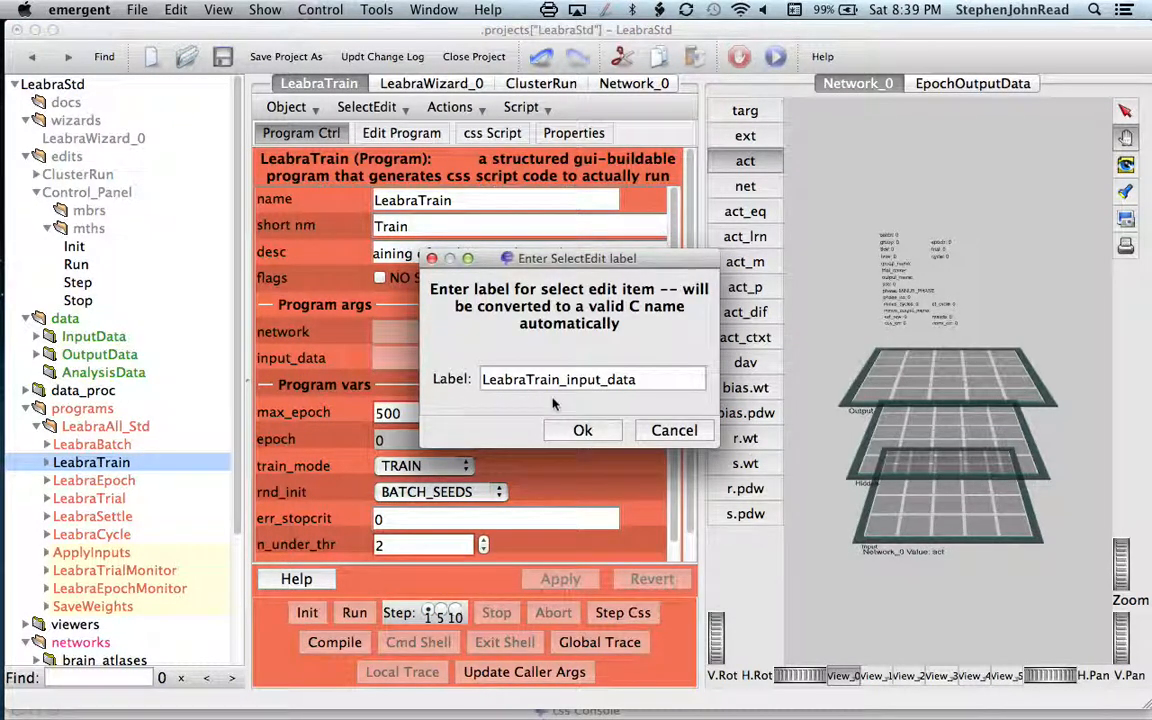
pyautogui.click(583, 430)
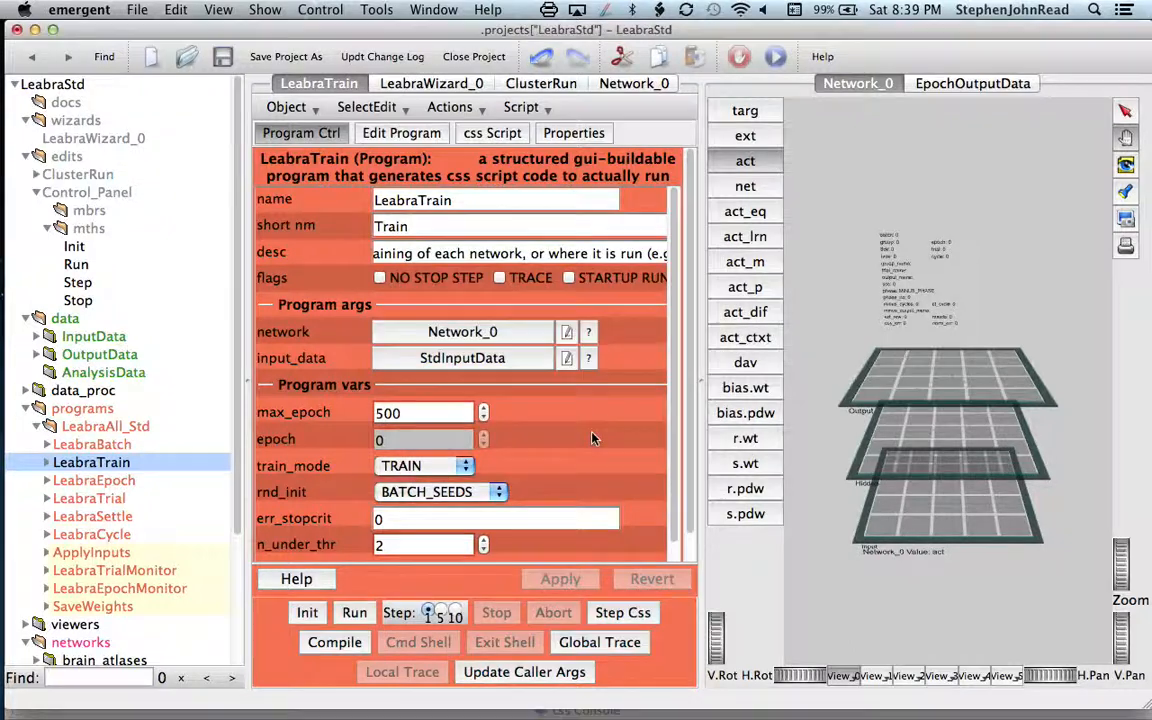
# Step: Add LeabraTrain's max_epoch variable to the Control_Panel SelectEdit with its suggested label
pyautogui.rightClick(268, 423)
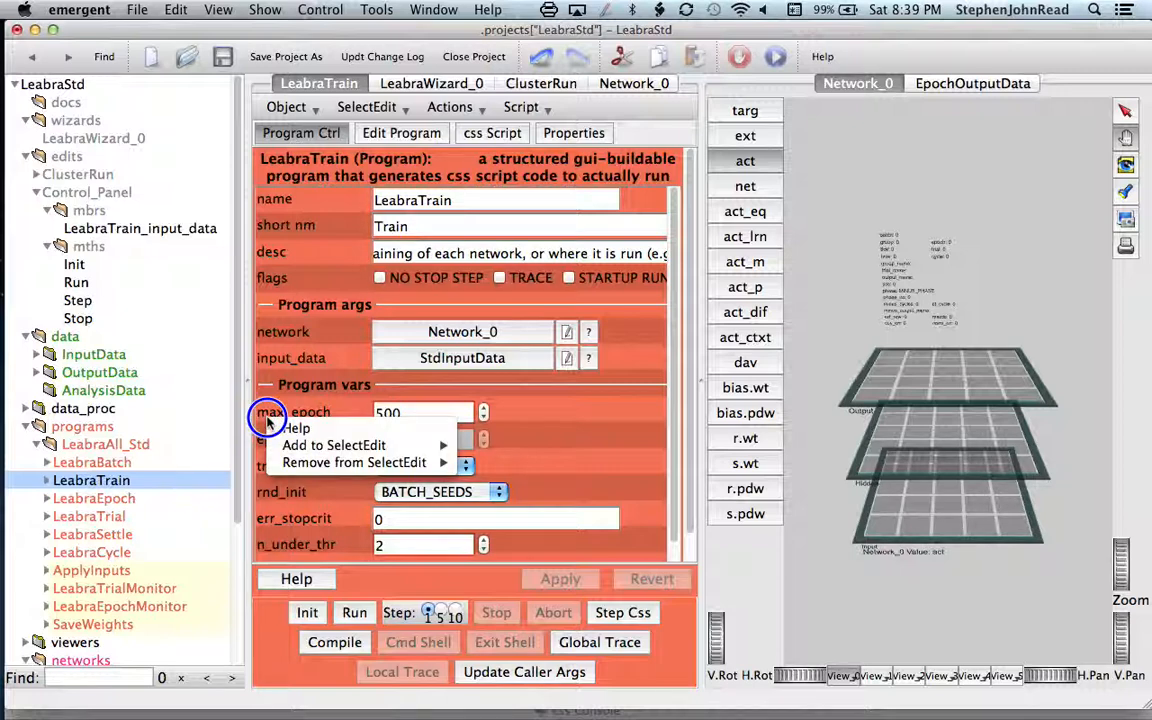
pyautogui.moveTo(289, 449)
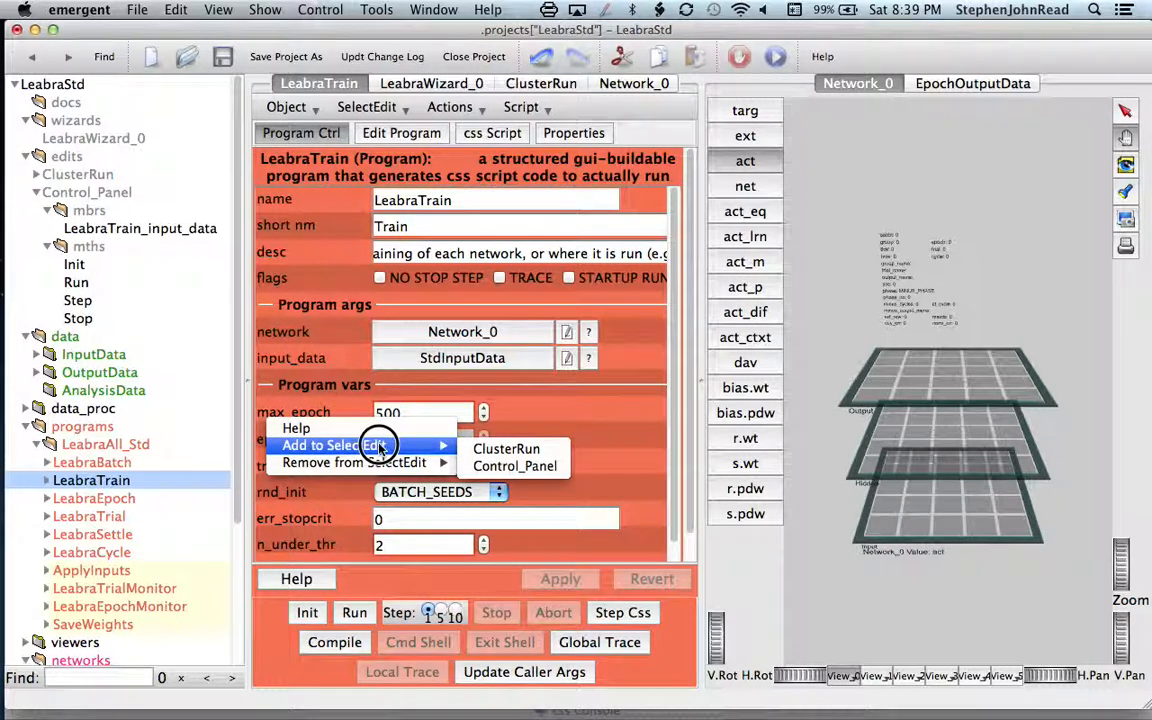
pyautogui.click(480, 466)
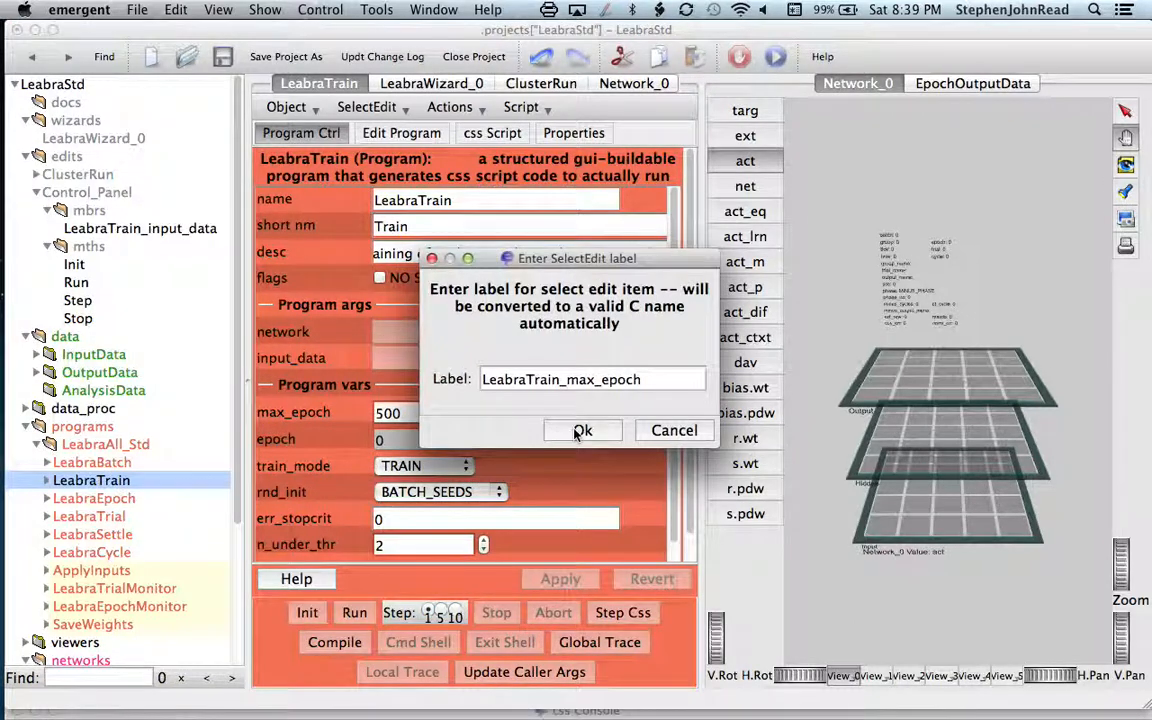
pyautogui.click(581, 432)
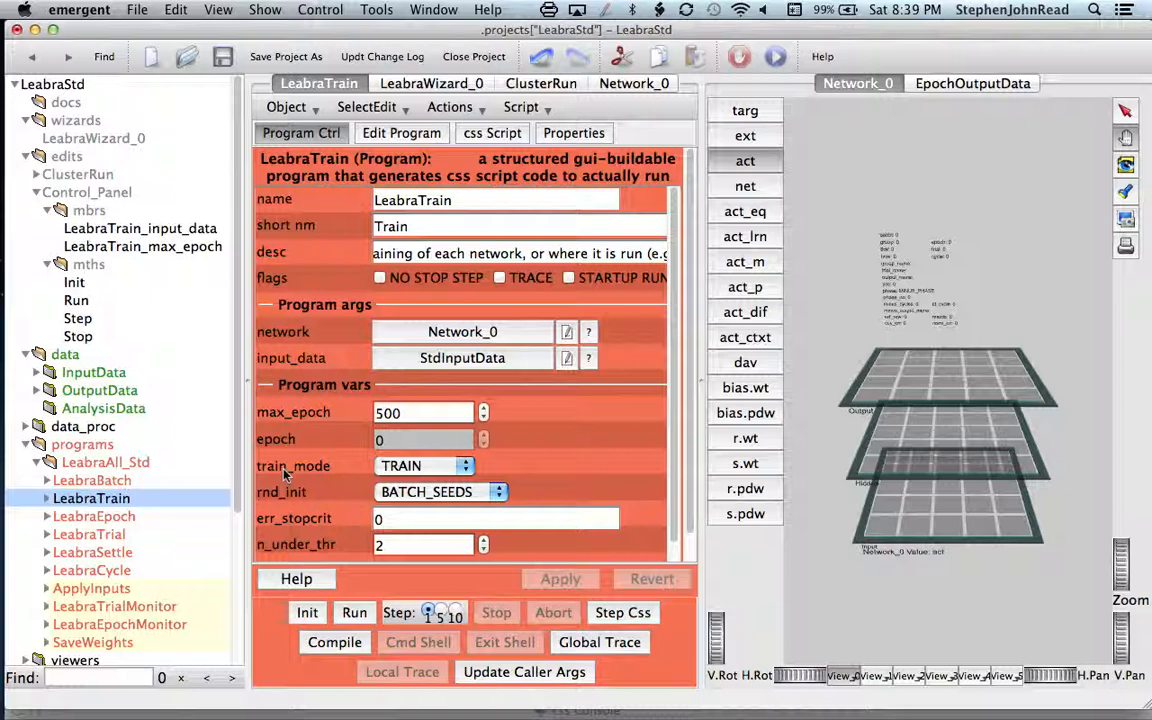
# Step: Add LeabraTrain's train_mode variable to Control_Panel with its suggested label, and open Control_Panel to review its contents
pyautogui.rightClick(284, 470)
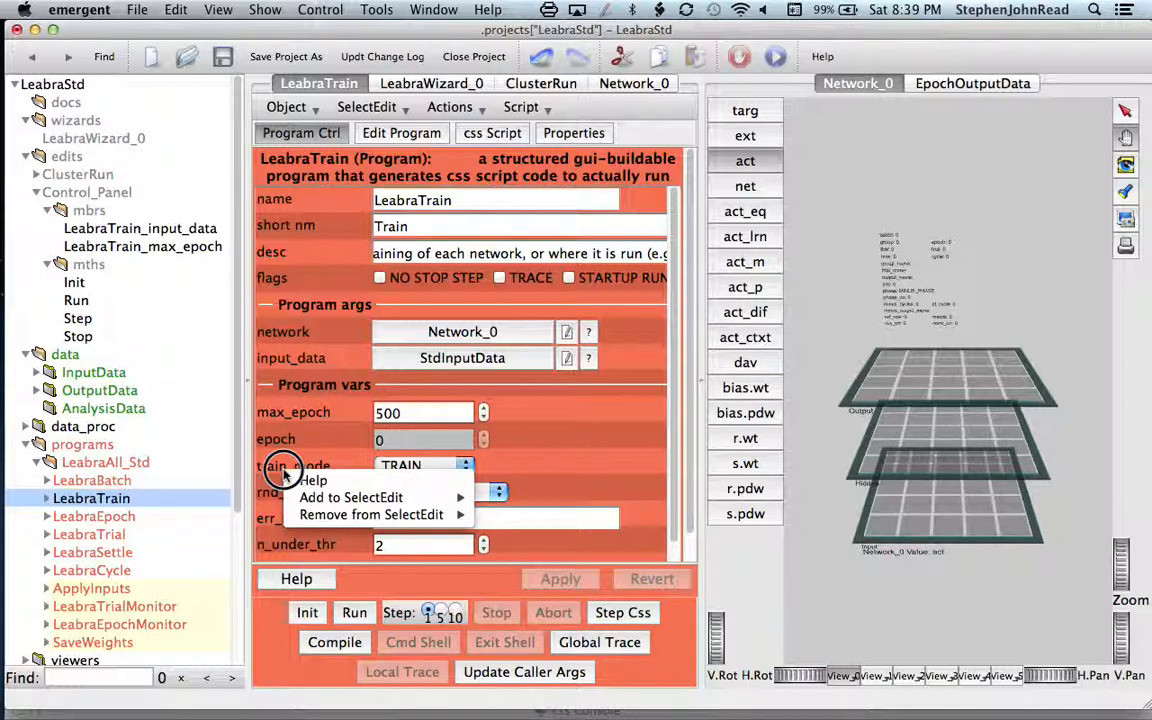
pyautogui.moveTo(303, 497)
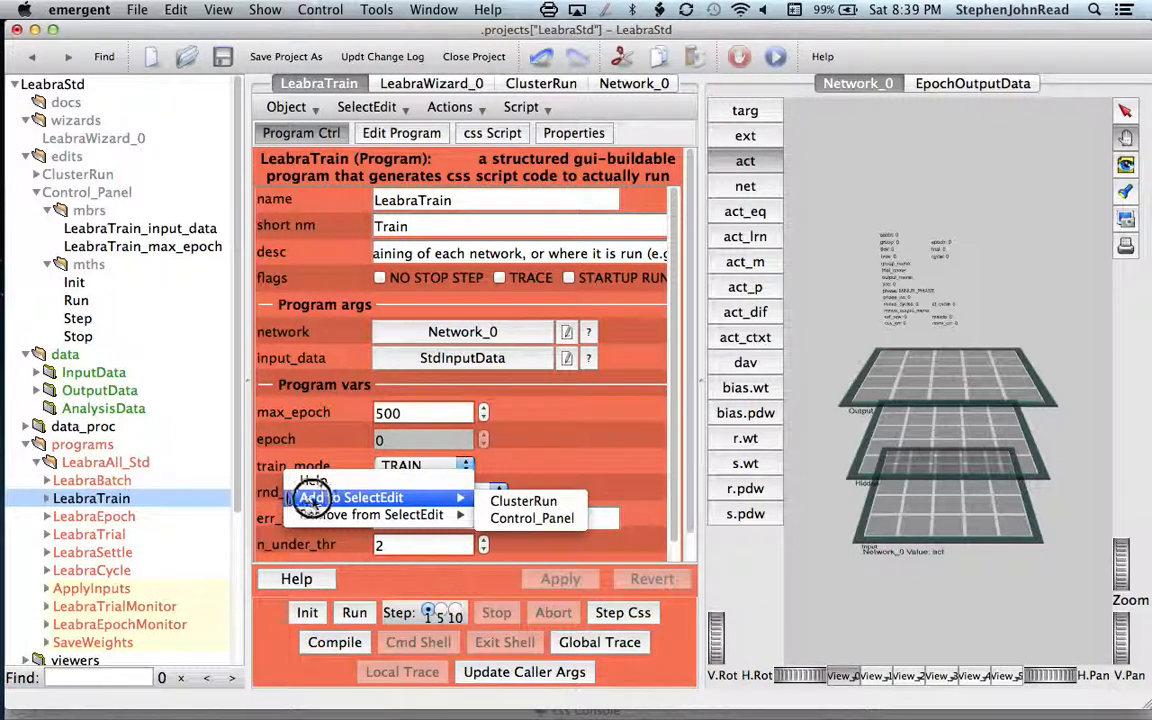
pyautogui.click(517, 521)
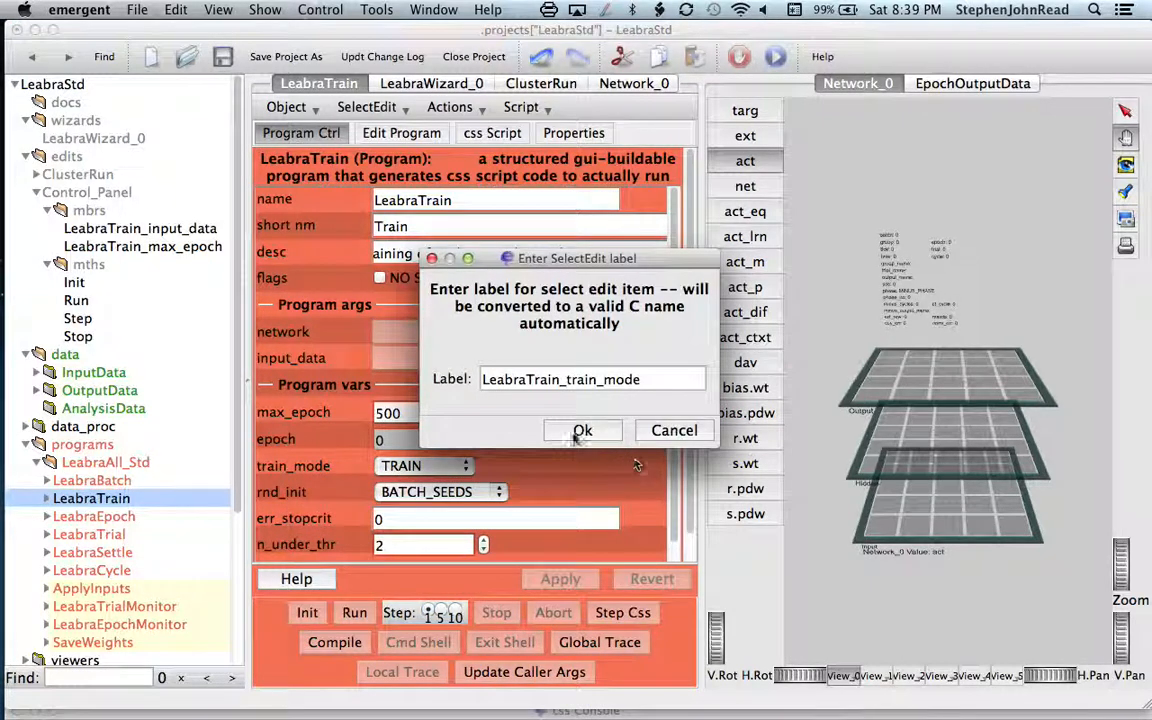
pyautogui.click(568, 430)
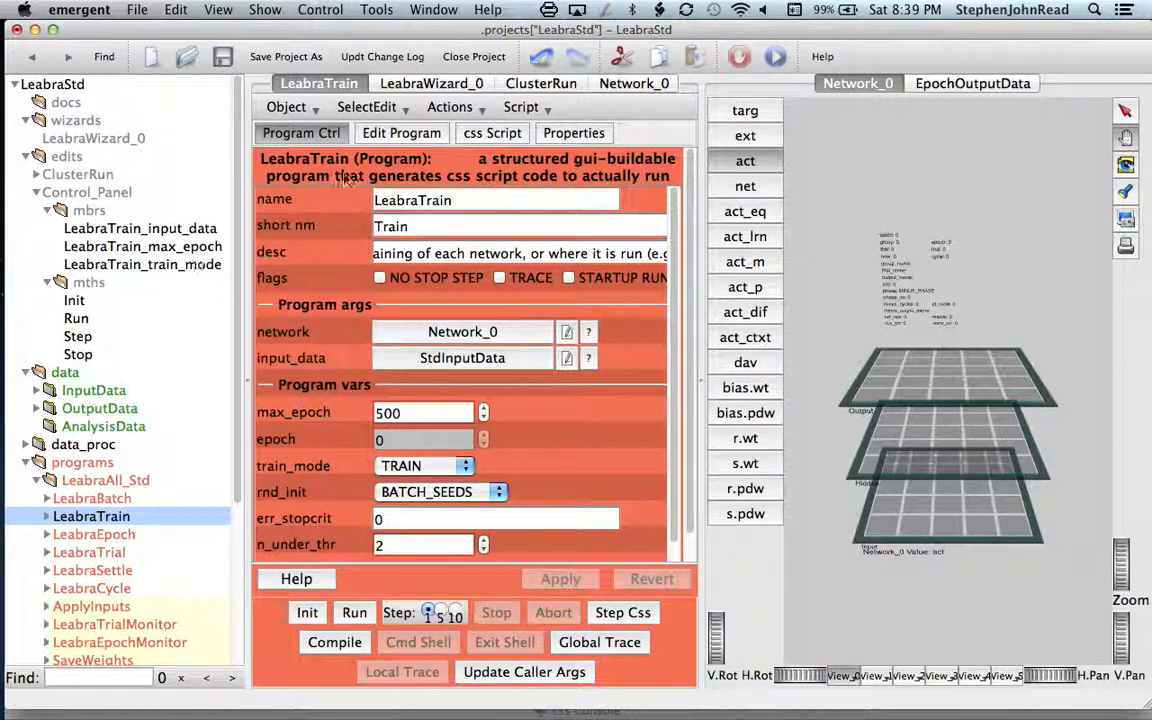
pyautogui.click(87, 192)
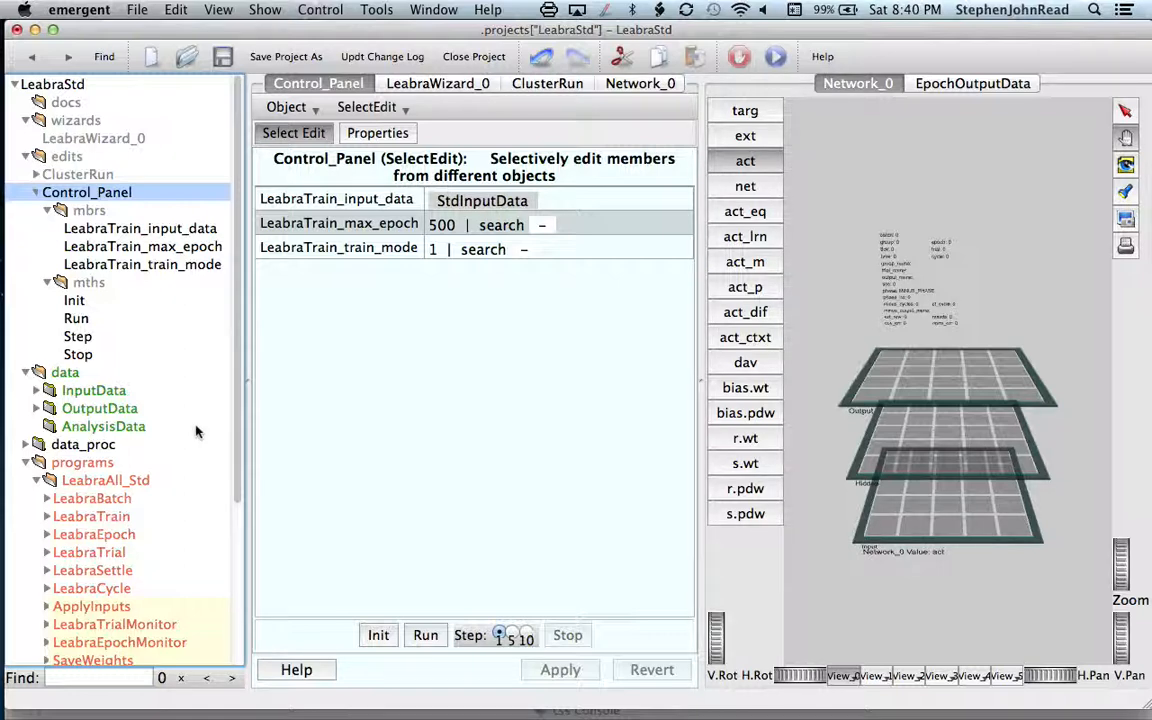
# Step: Add the inhib setting of Network_0's HiddenLayer spec to Control_Panel, keeping the suggested label
pyautogui.scroll(-5, 196, 431)
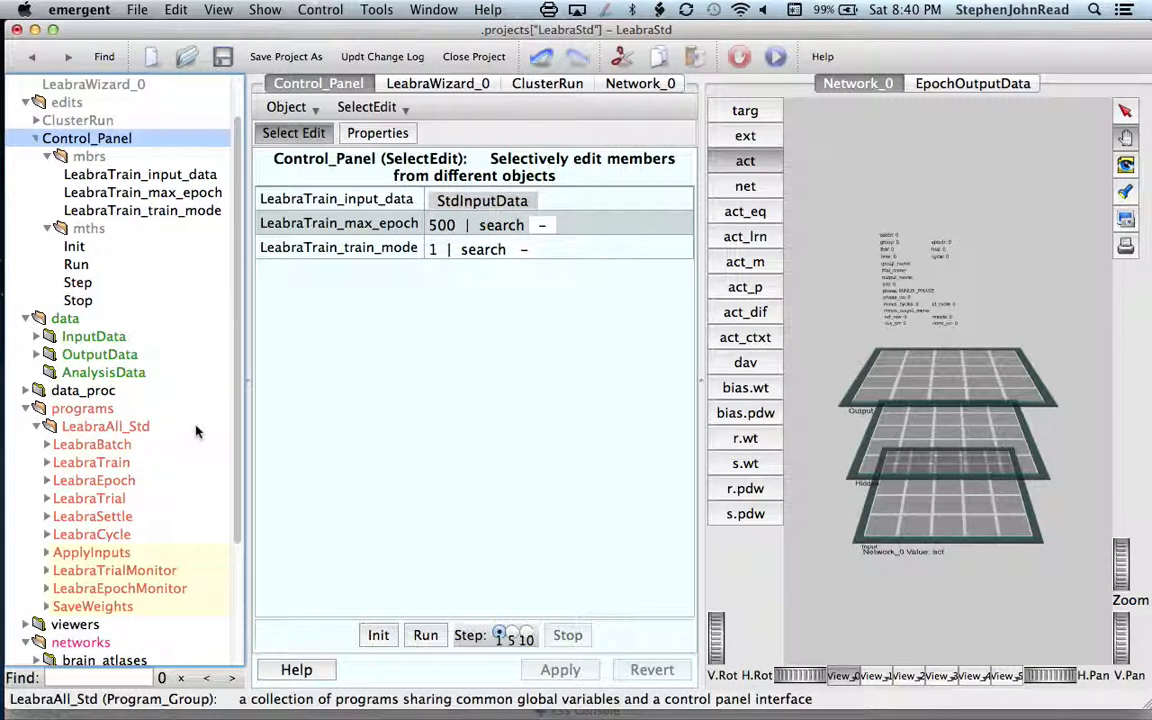
pyautogui.scroll(-1, 196, 431)
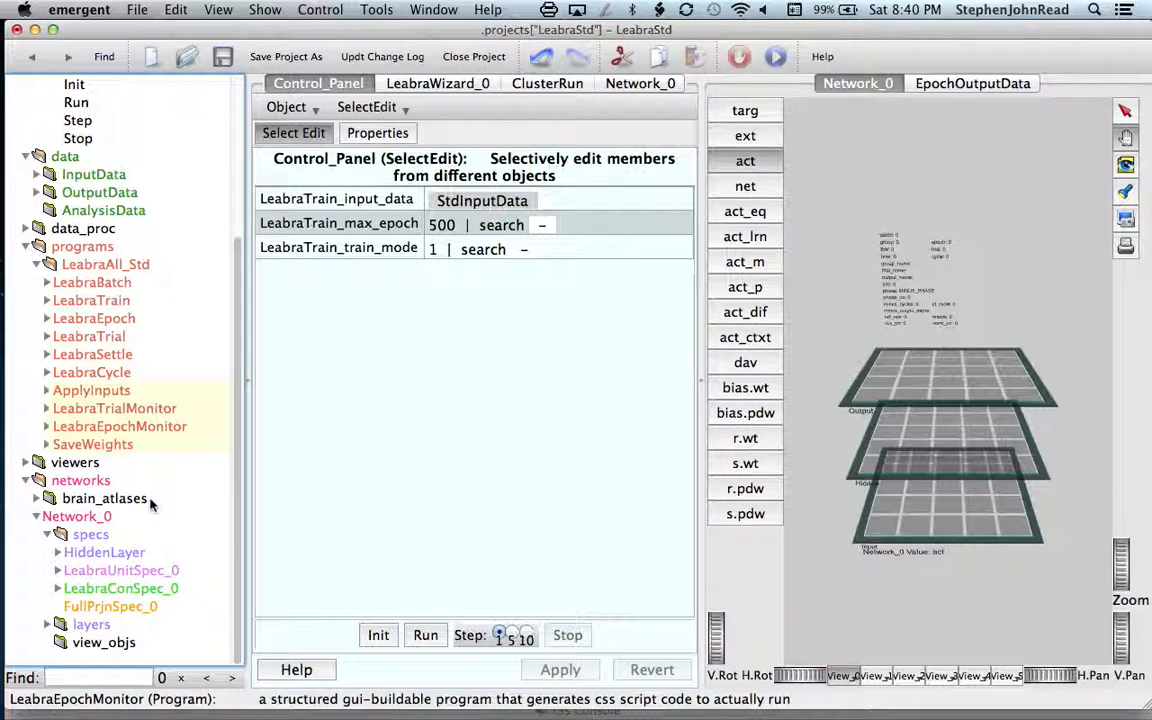
pyautogui.click(100, 553)
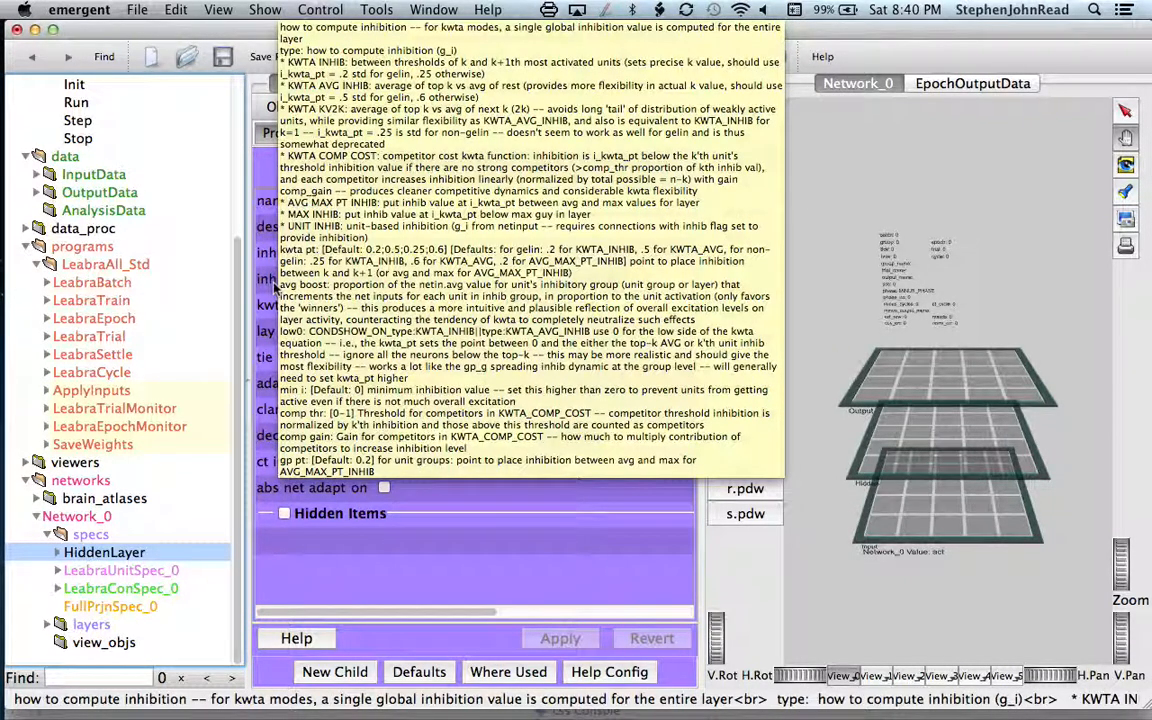
pyautogui.rightClick(268, 287)
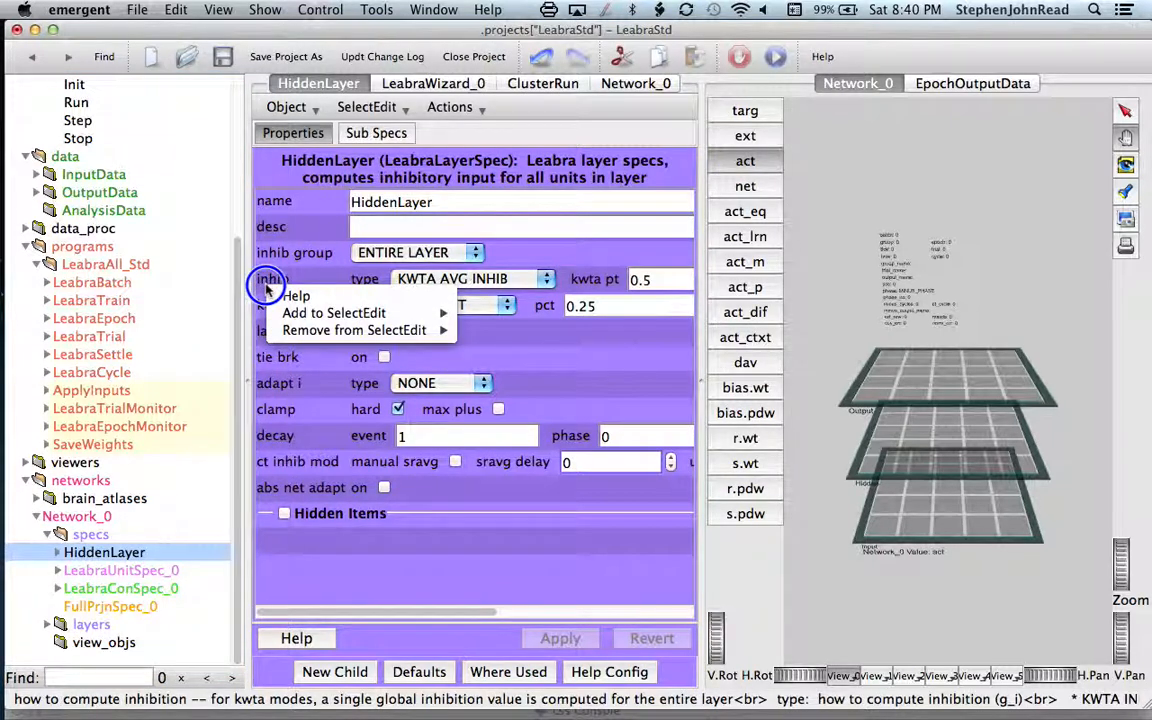
pyautogui.moveTo(440, 313)
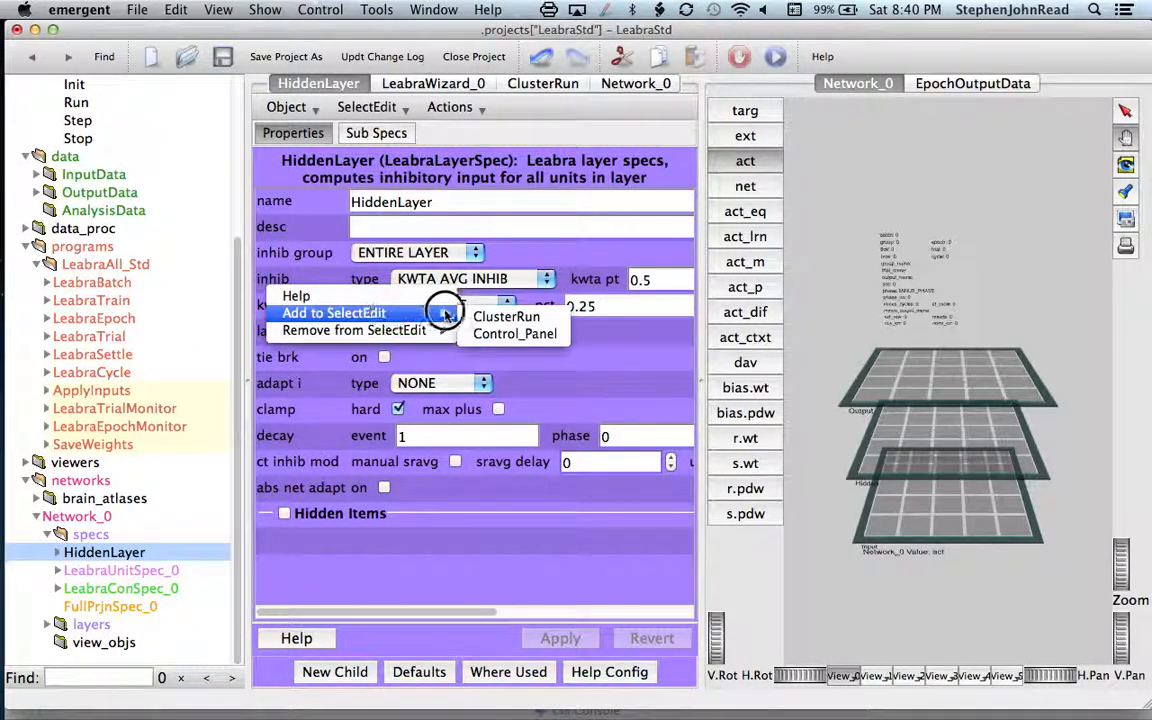
pyautogui.click(485, 336)
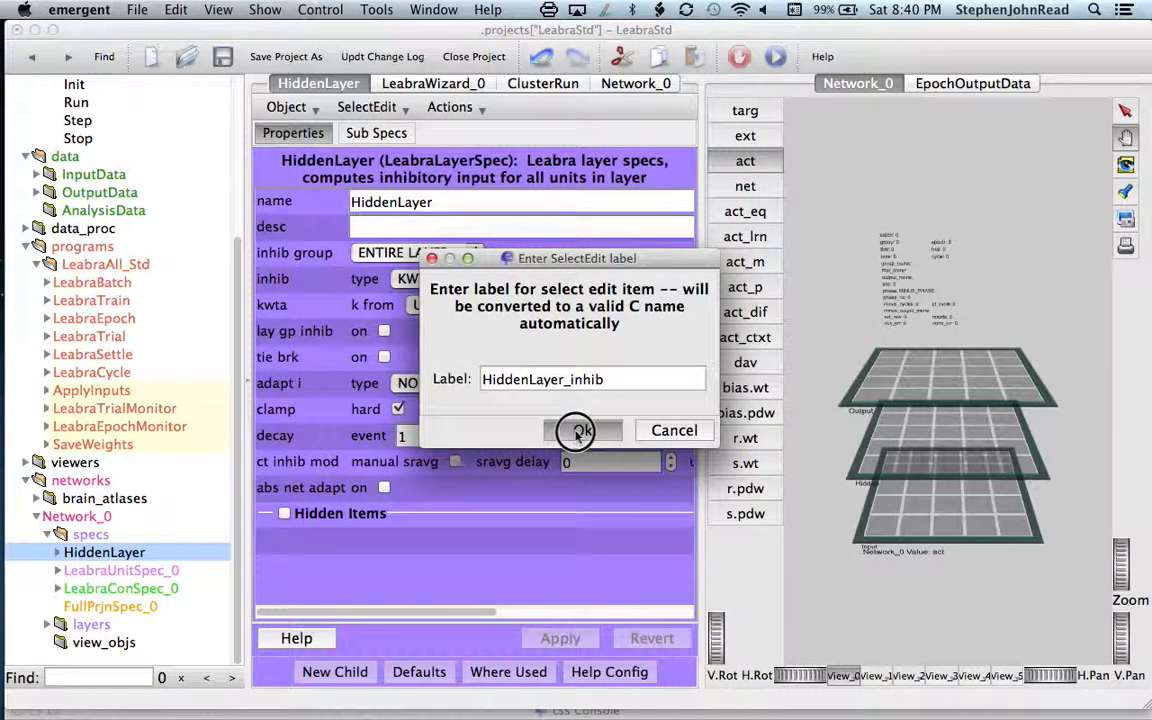
pyautogui.click(580, 431)
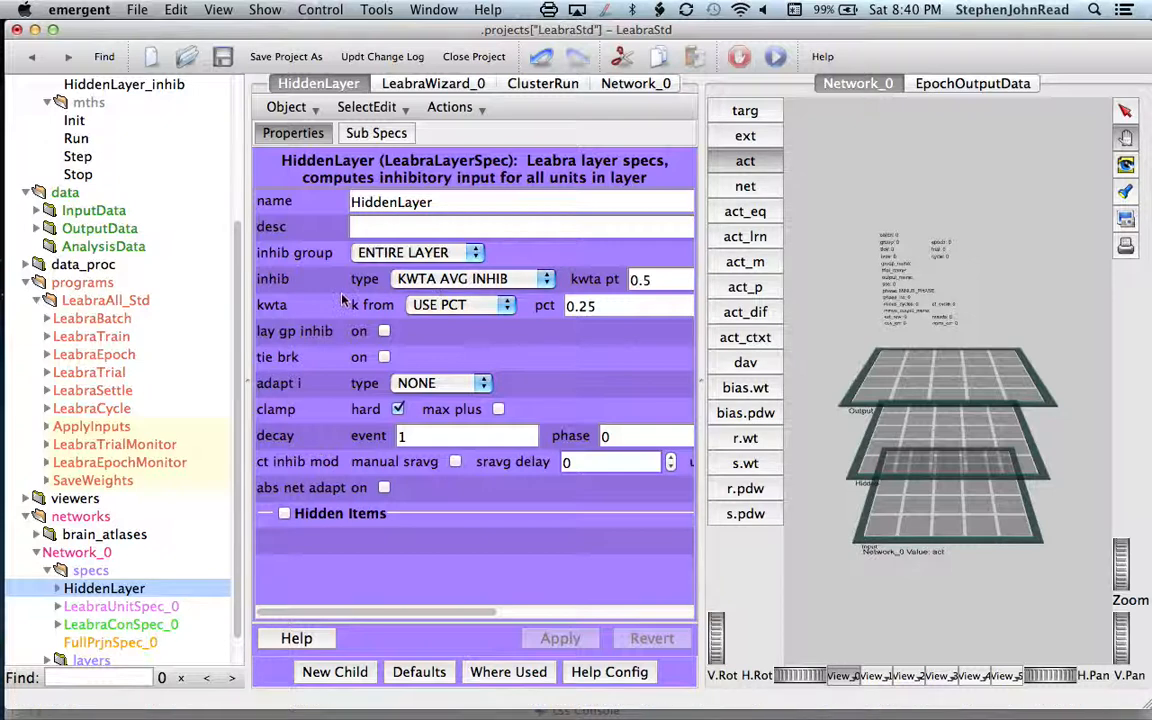
# Step: Add the HiddenLayer spec's kwta setting to the Control_Panel SelectEdit, keeping the suggested label
pyautogui.moveTo(268, 313)
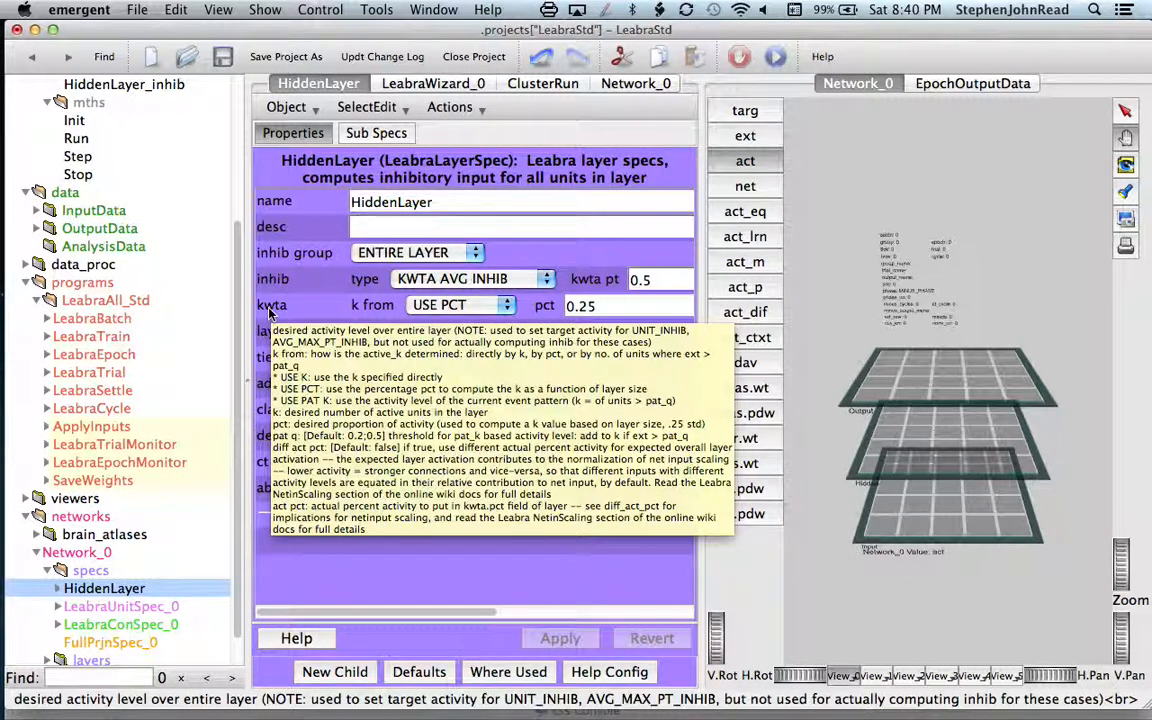
pyautogui.rightClick(268, 313)
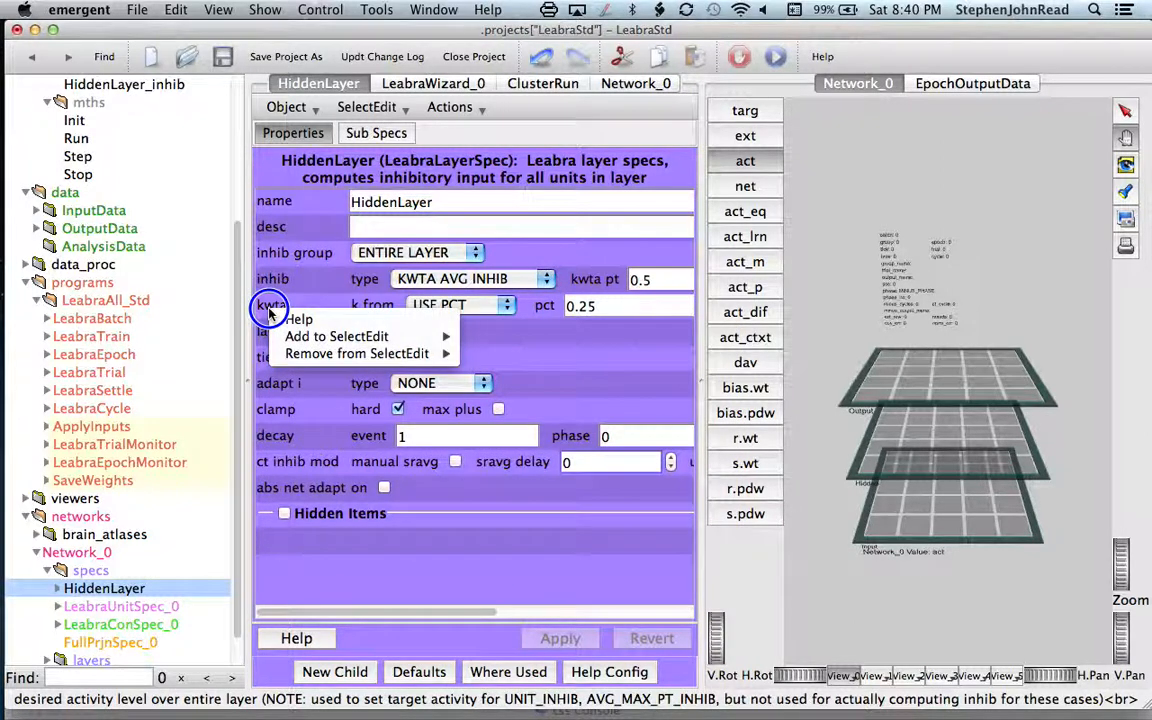
pyautogui.moveTo(299, 340)
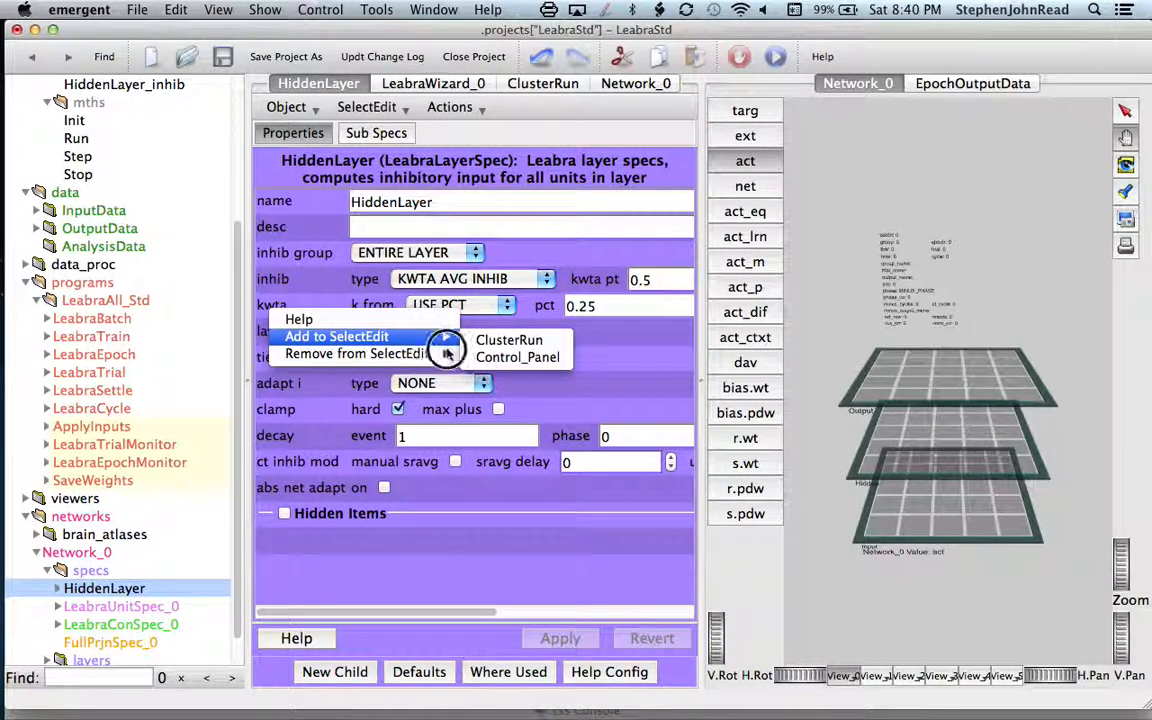
pyautogui.click(510, 360)
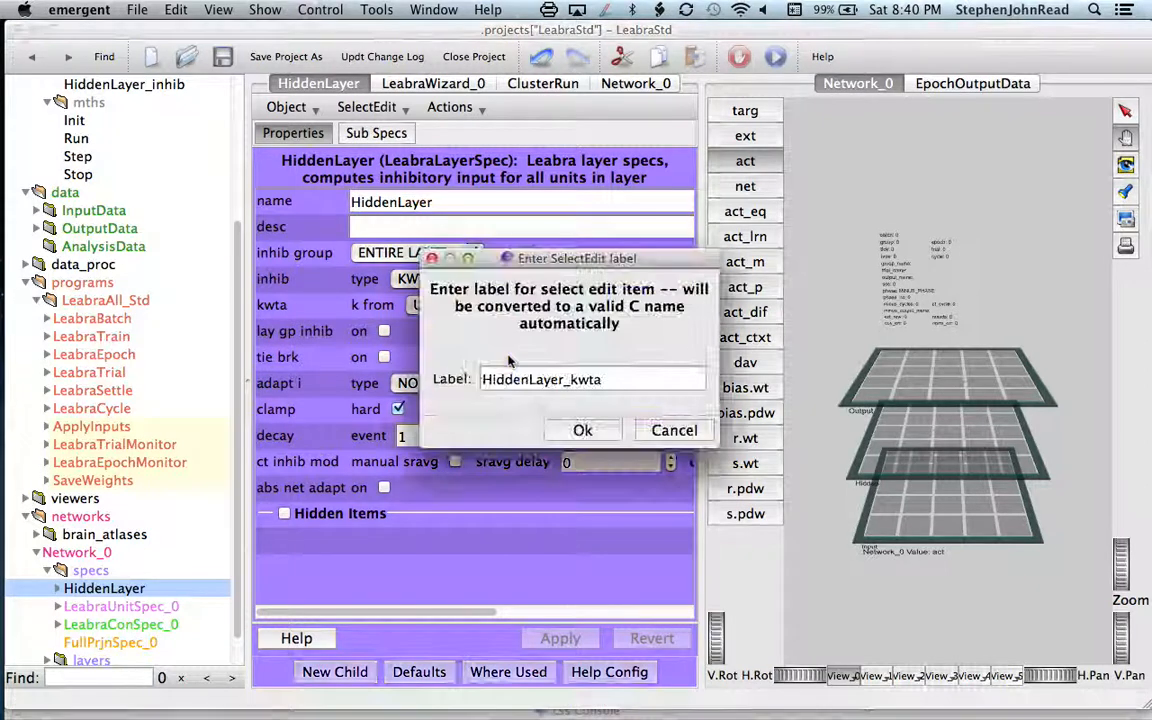
pyautogui.click(583, 432)
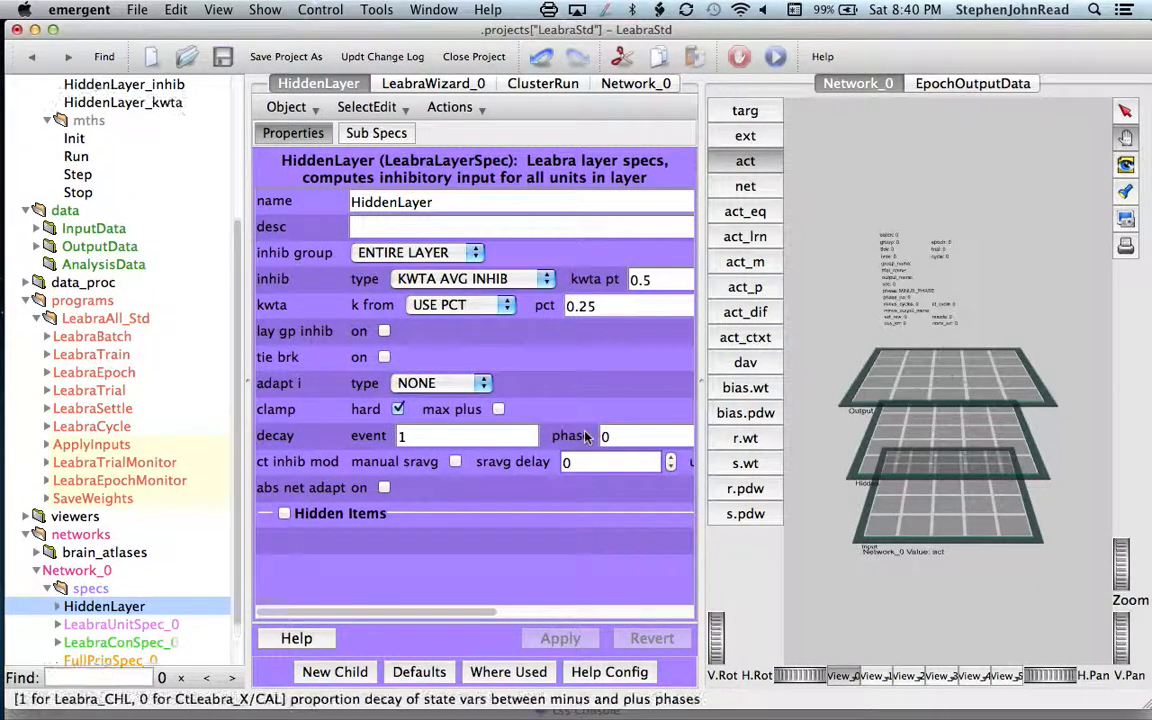
# Step: Add the act_fun setting of Network_0's LeabraUnitSpec_0 to Control_Panel, keeping the suggested label
pyautogui.scroll(-3, 150, 470)
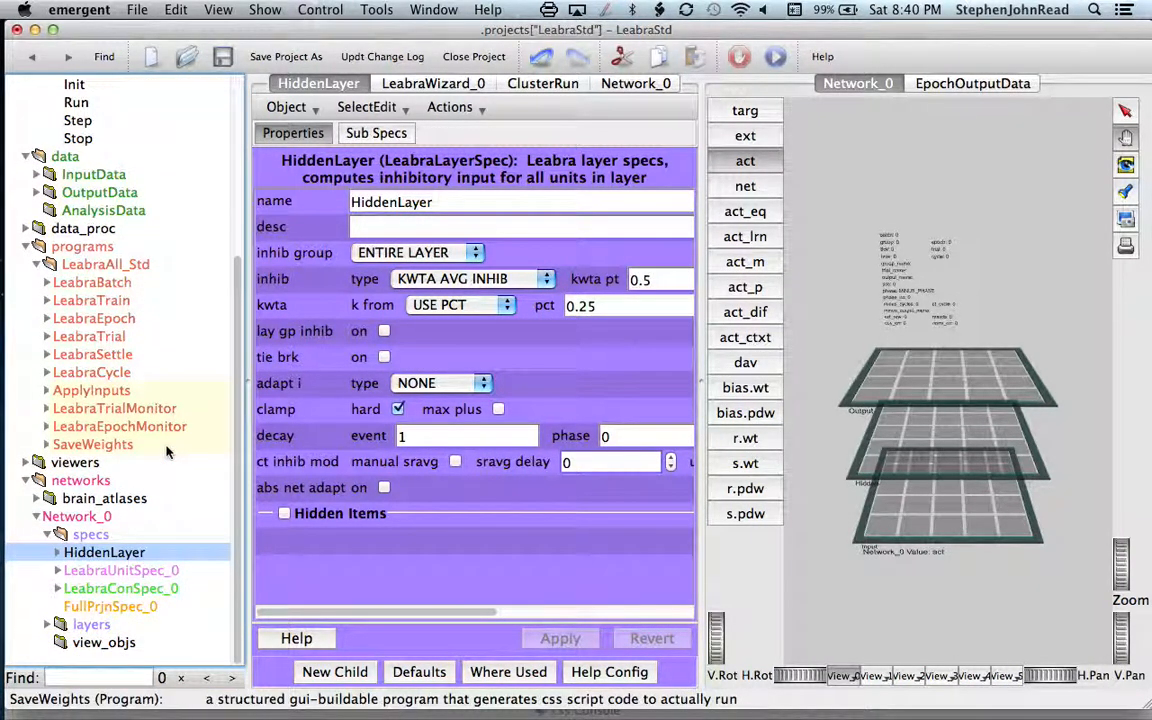
pyautogui.click(119, 570)
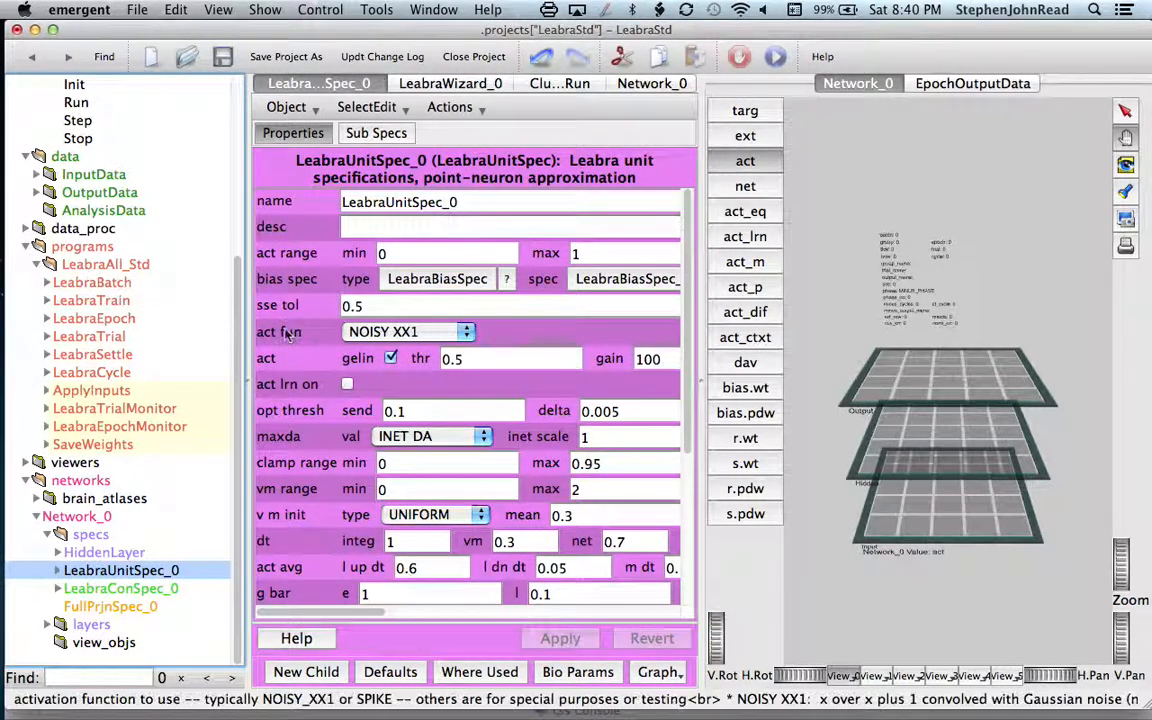
pyautogui.moveTo(285, 333)
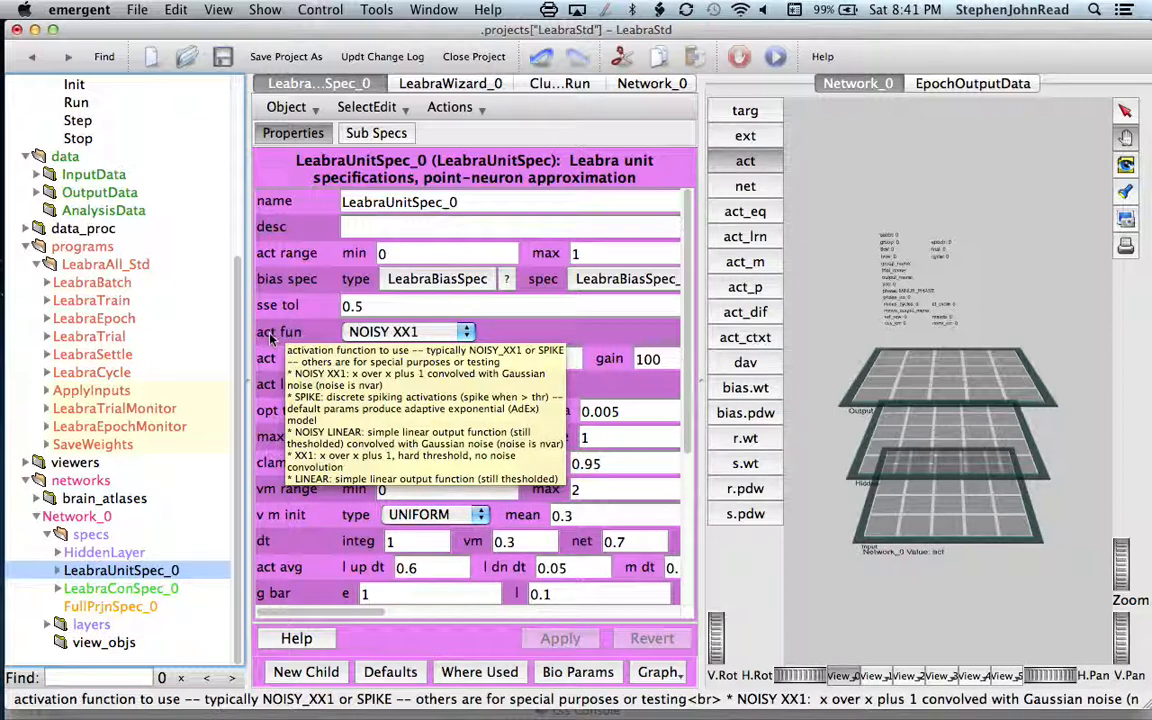
pyautogui.rightClick(270, 338)
pyautogui.moveTo(280, 363)
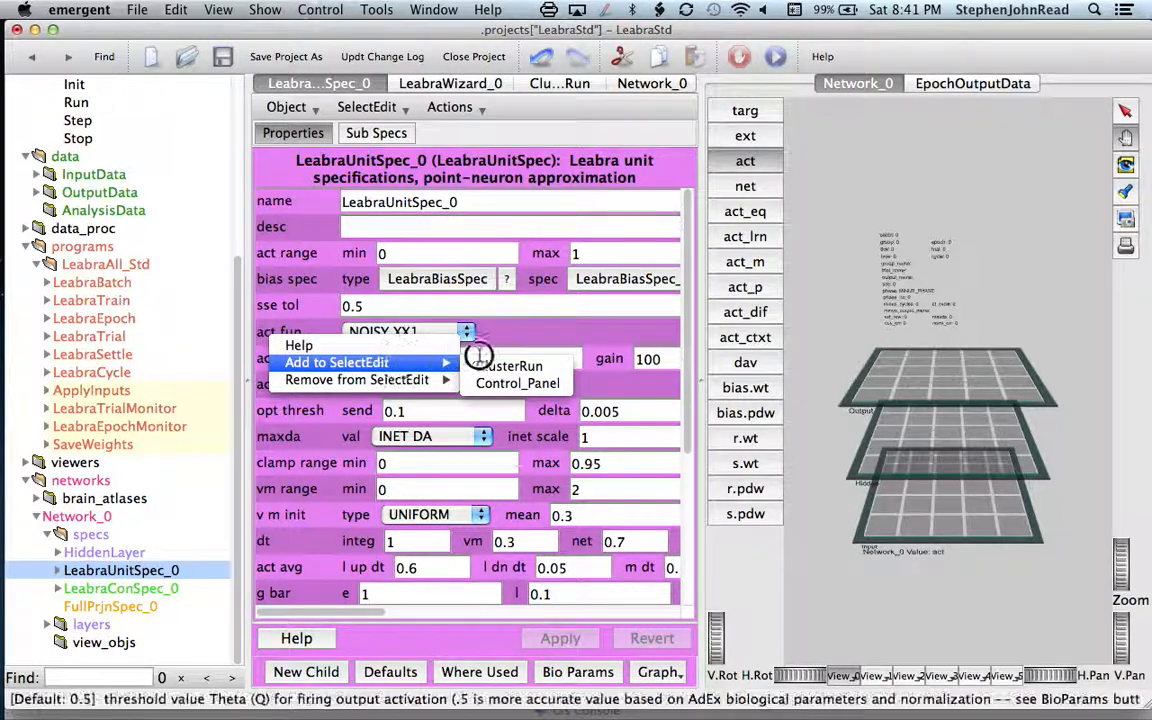
pyautogui.click(508, 384)
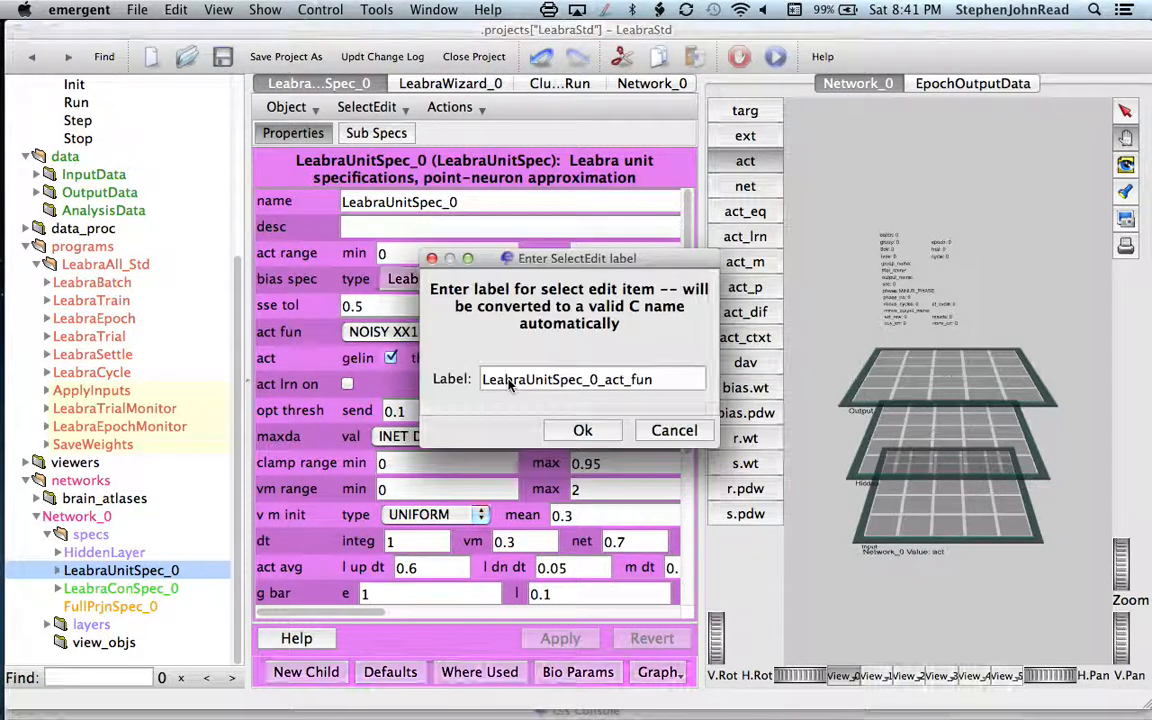
pyautogui.click(601, 434)
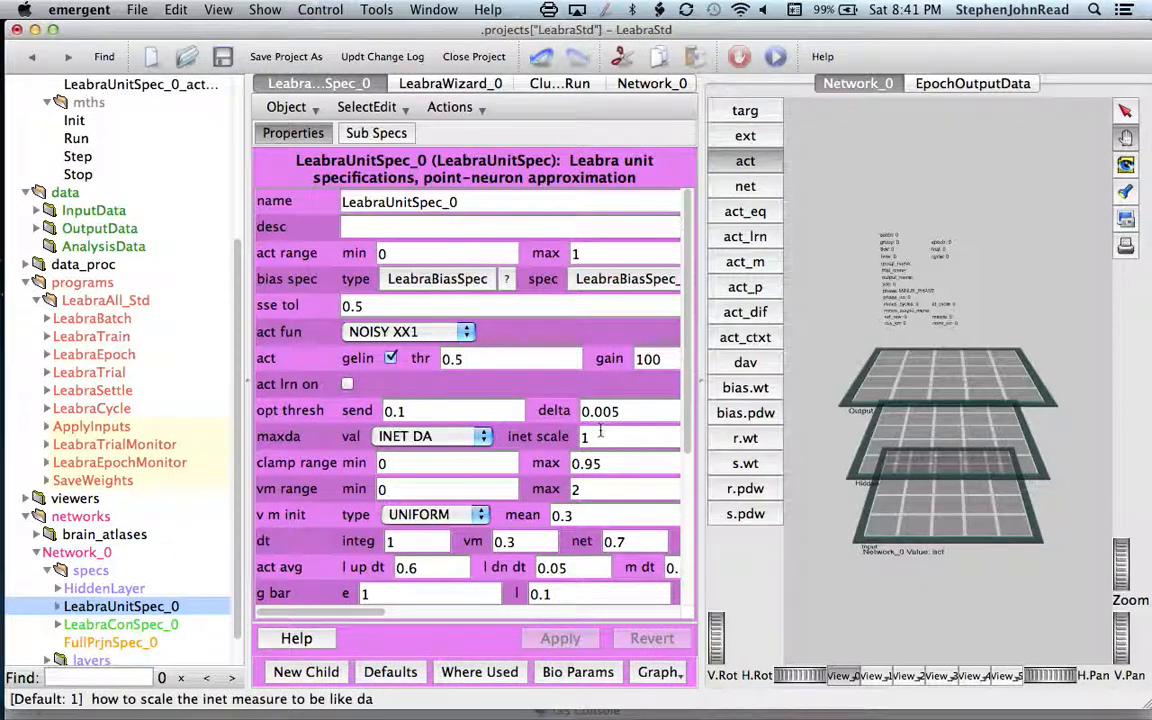
# Step: Add LeabraUnitSpec_0's g_bar conductances to Control_Panel with the suggested label
pyautogui.scroll(-3, 300, 562)
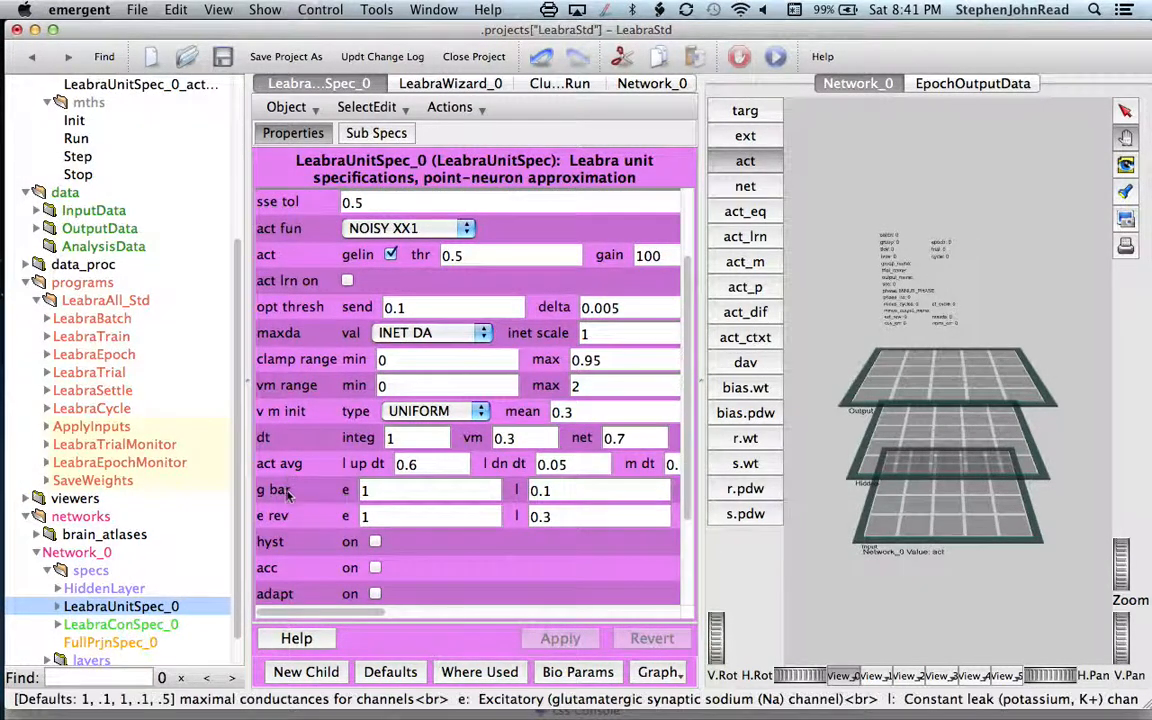
pyautogui.moveTo(287, 500)
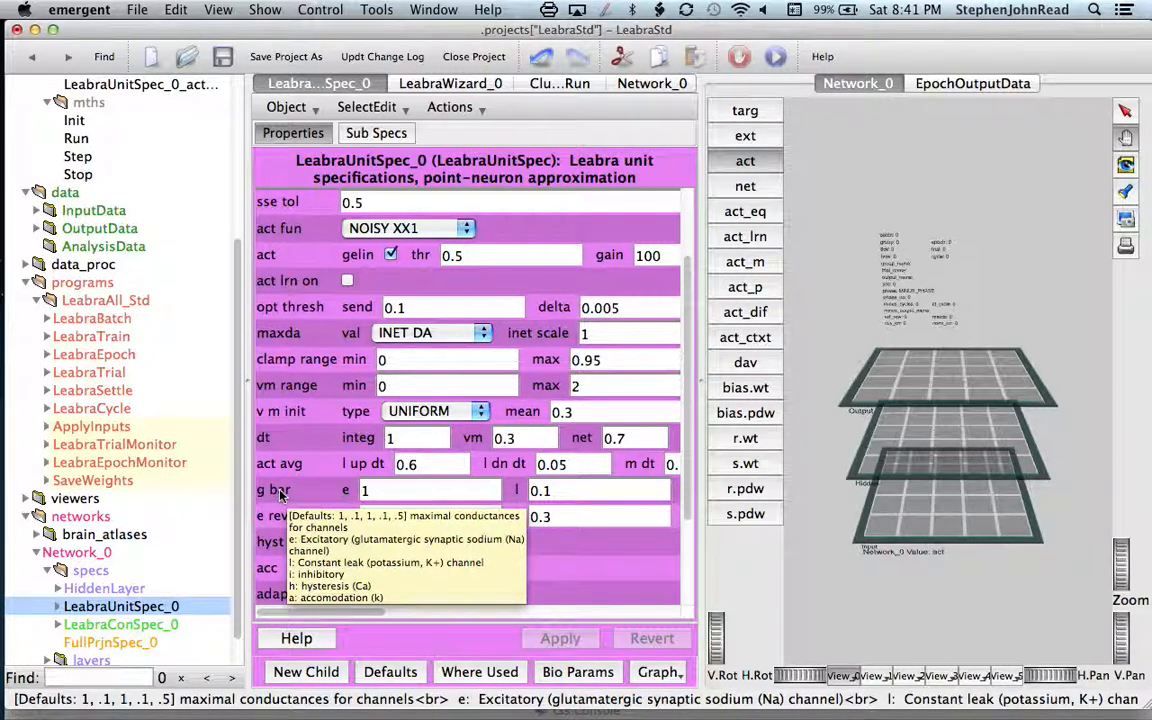
pyautogui.rightClick(280, 491)
pyautogui.moveTo(303, 519)
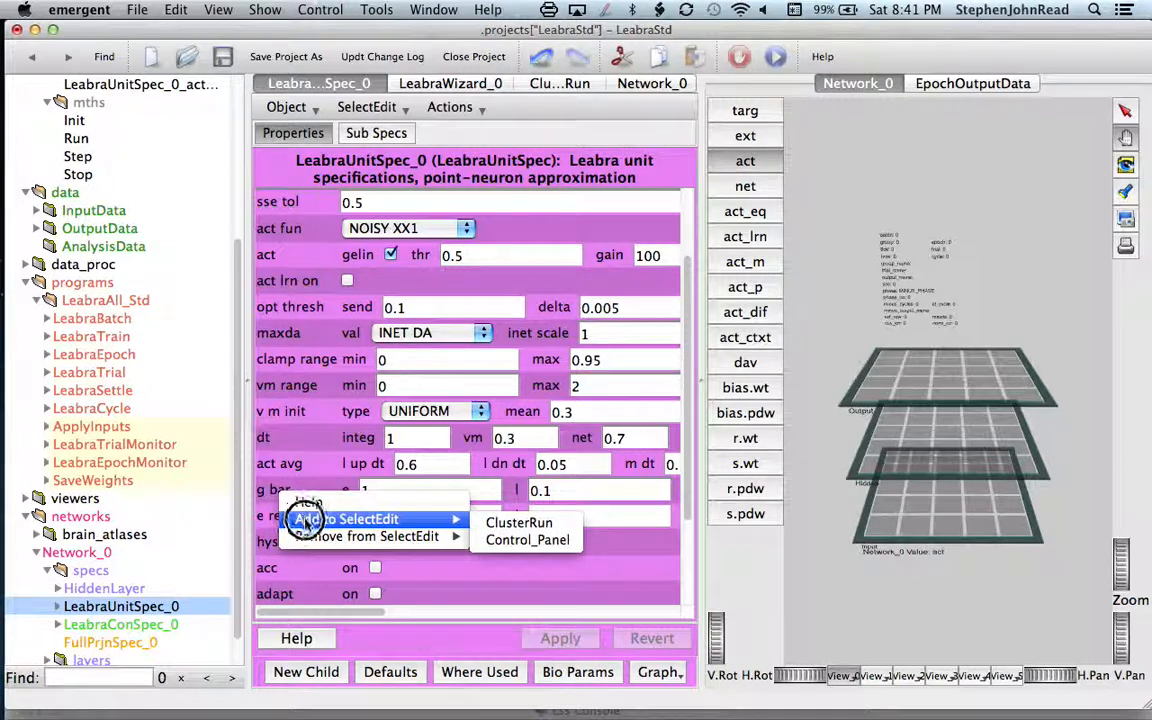
pyautogui.click(508, 540)
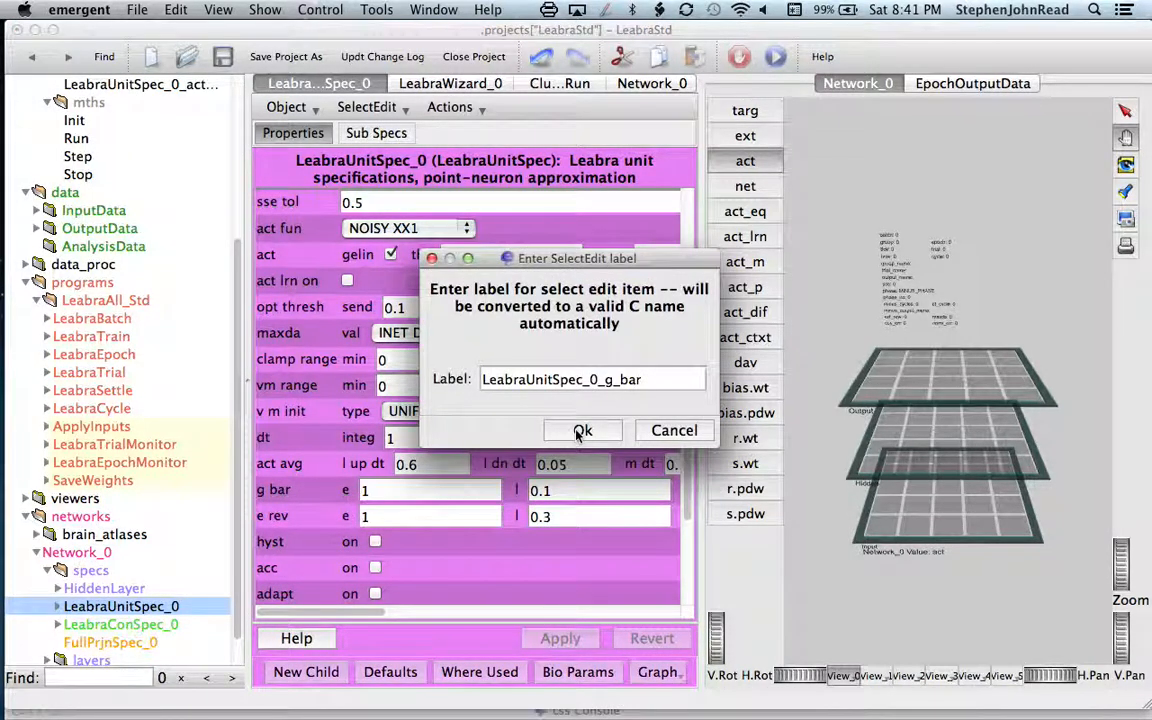
pyautogui.click(581, 431)
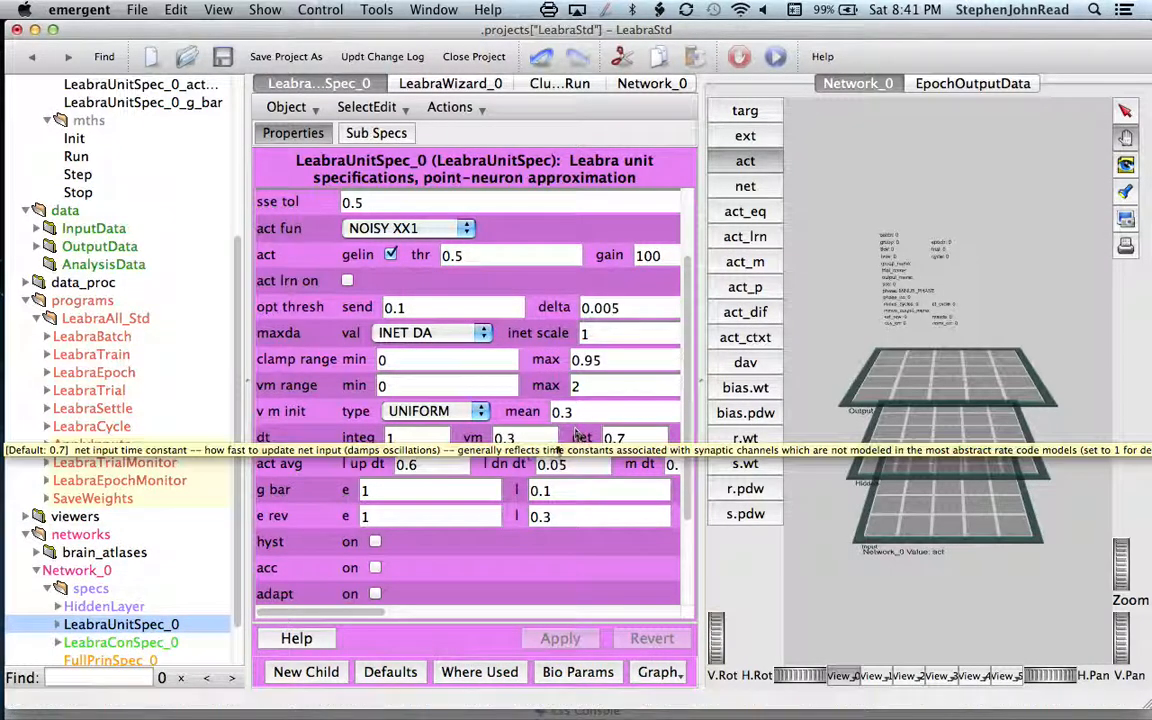
# Step: Add LeabraConSpec_0's lrate to Control_Panel with its suggested label, and open Control_Panel to review its members
pyautogui.scroll(-3, 120, 510)
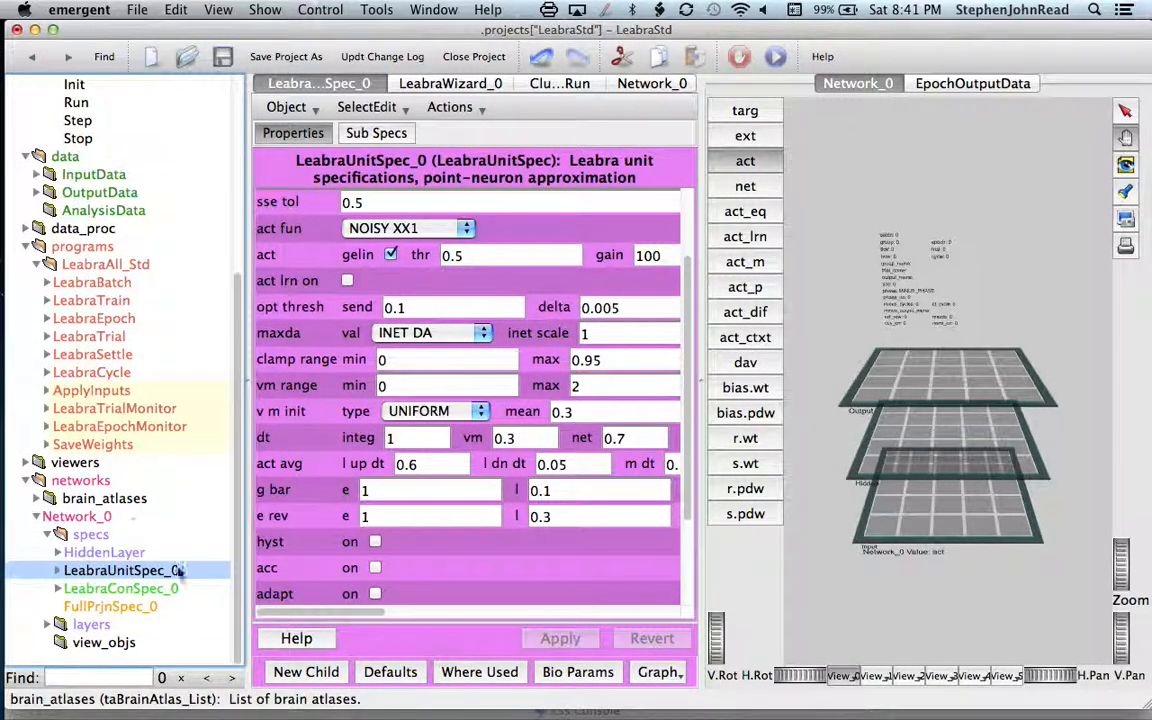
pyautogui.click(115, 593)
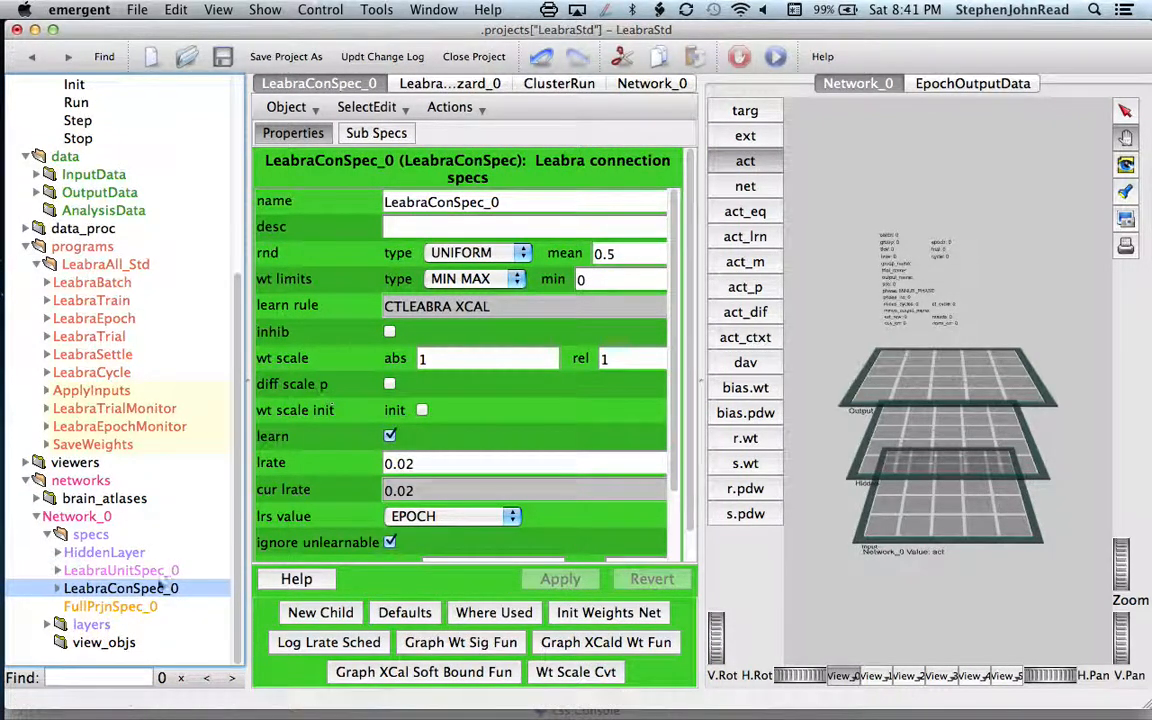
pyautogui.rightClick(281, 468)
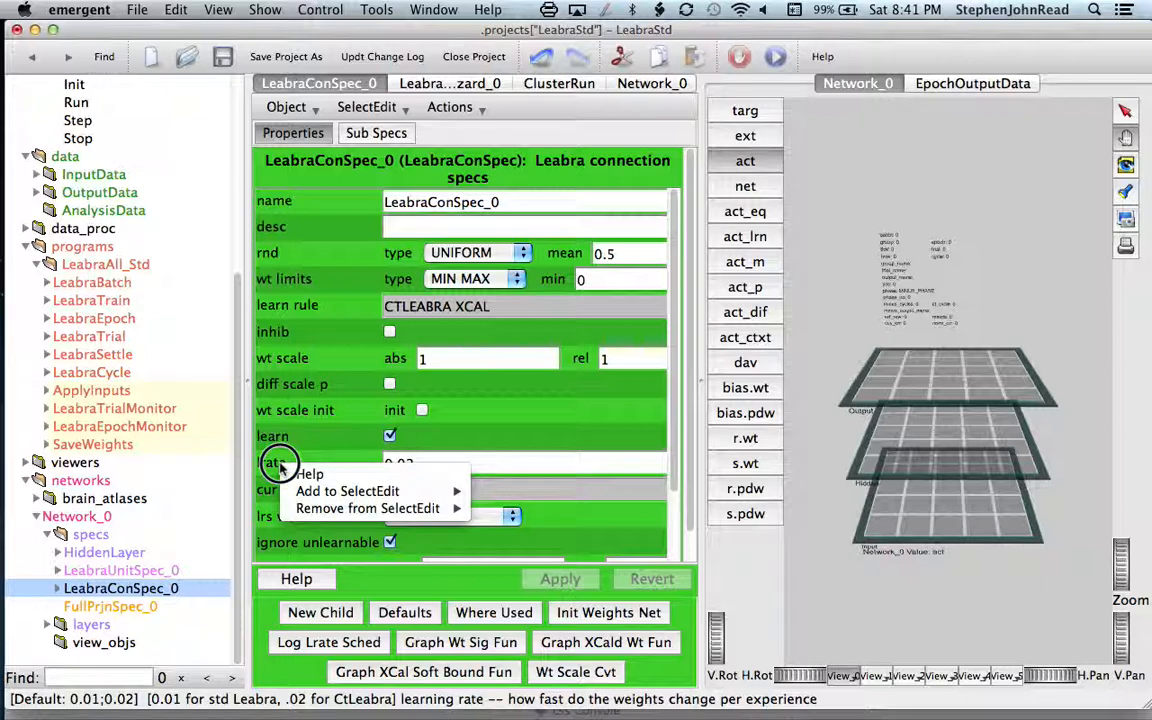
pyautogui.moveTo(303, 490)
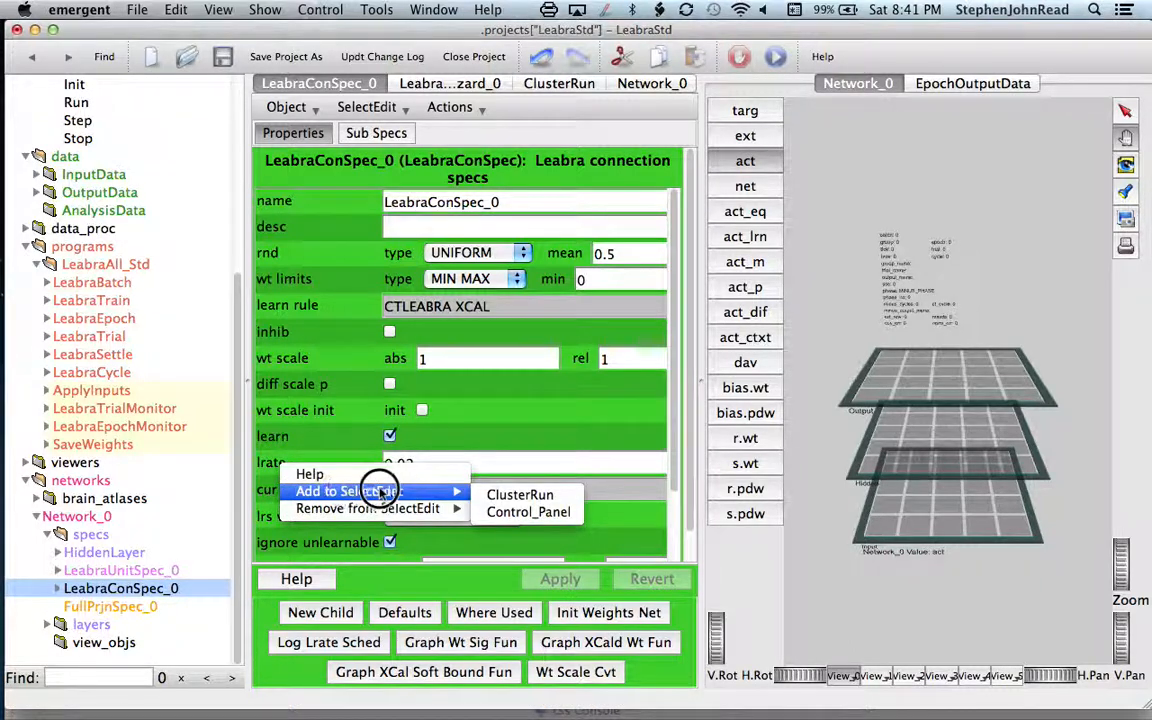
pyautogui.click(507, 514)
pyautogui.click(580, 431)
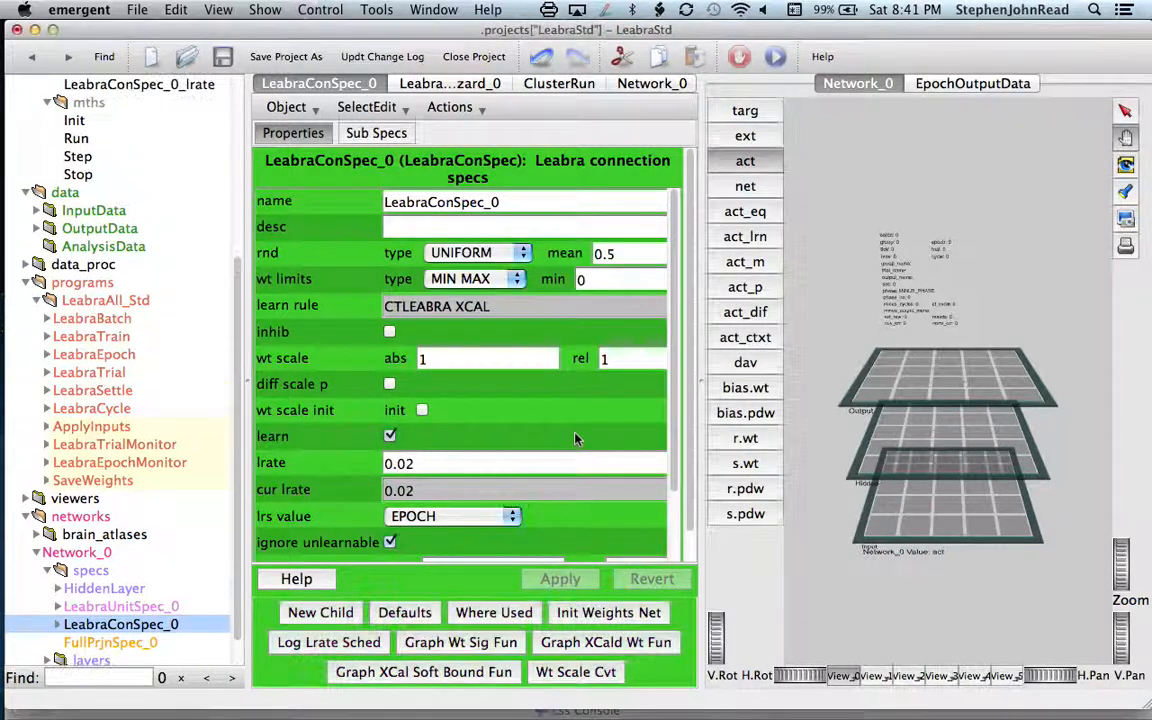
pyautogui.scroll(5, 201, 310)
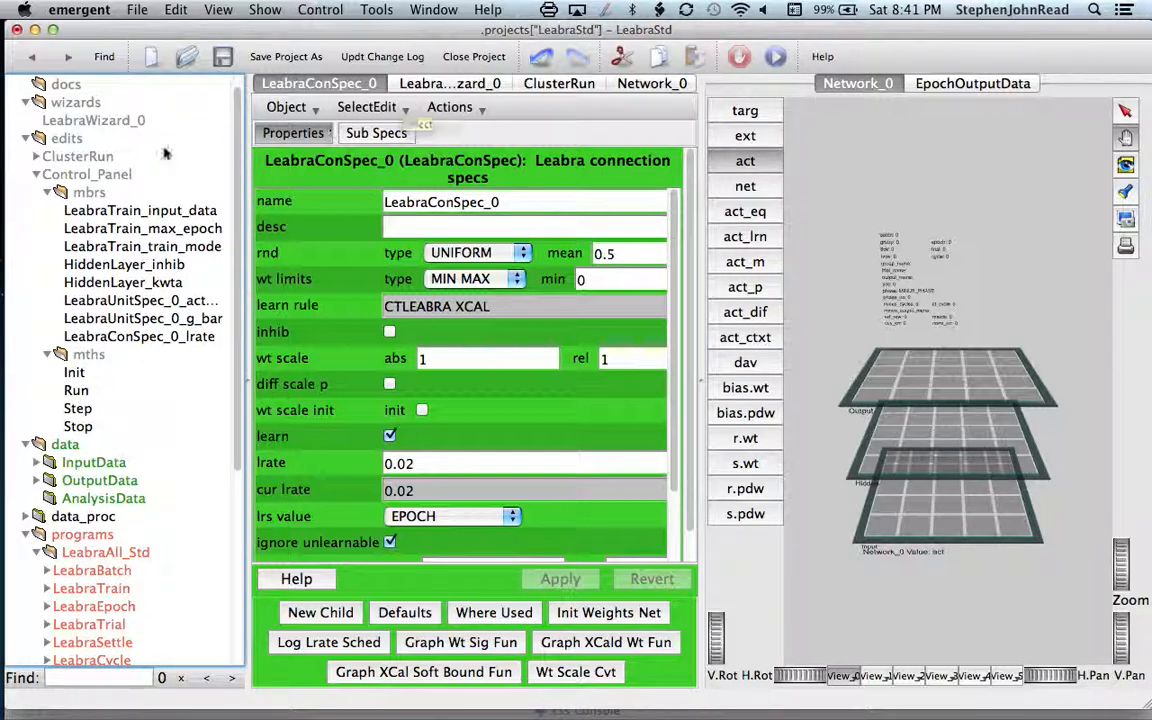
pyautogui.click(98, 175)
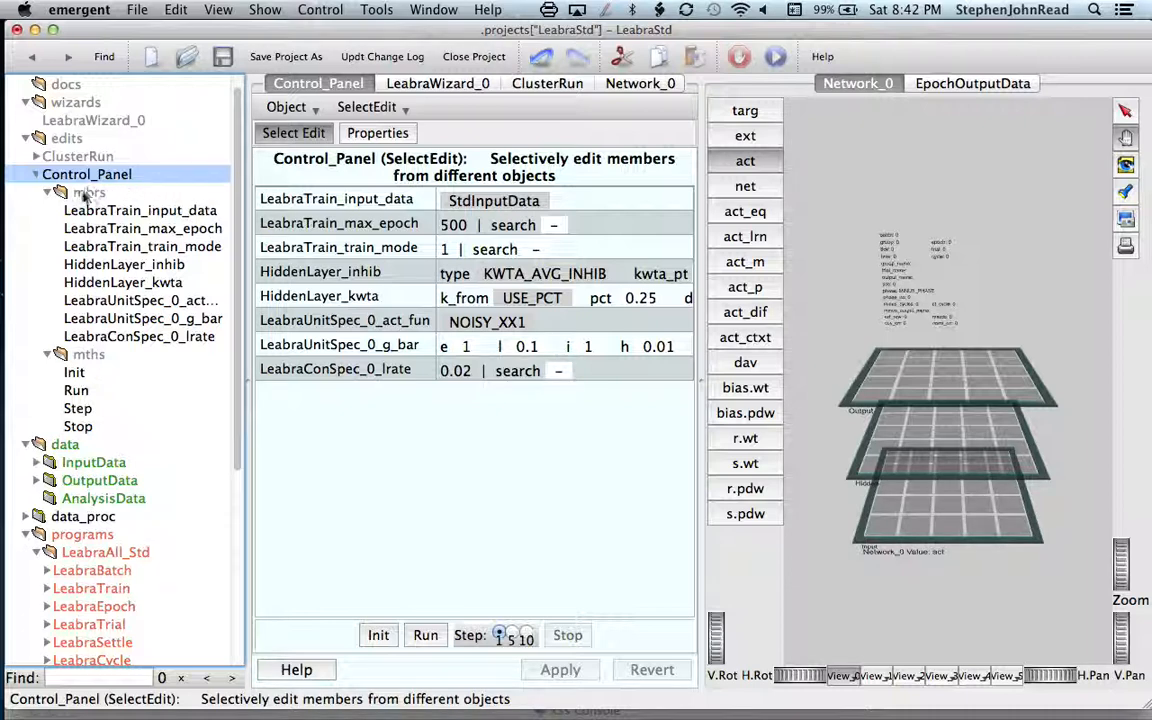
# Step: Create 5 new unnamed subgroups of type EditMbrItem_Group under Control_Panel's mbrs
pyautogui.rightClick(85, 193)
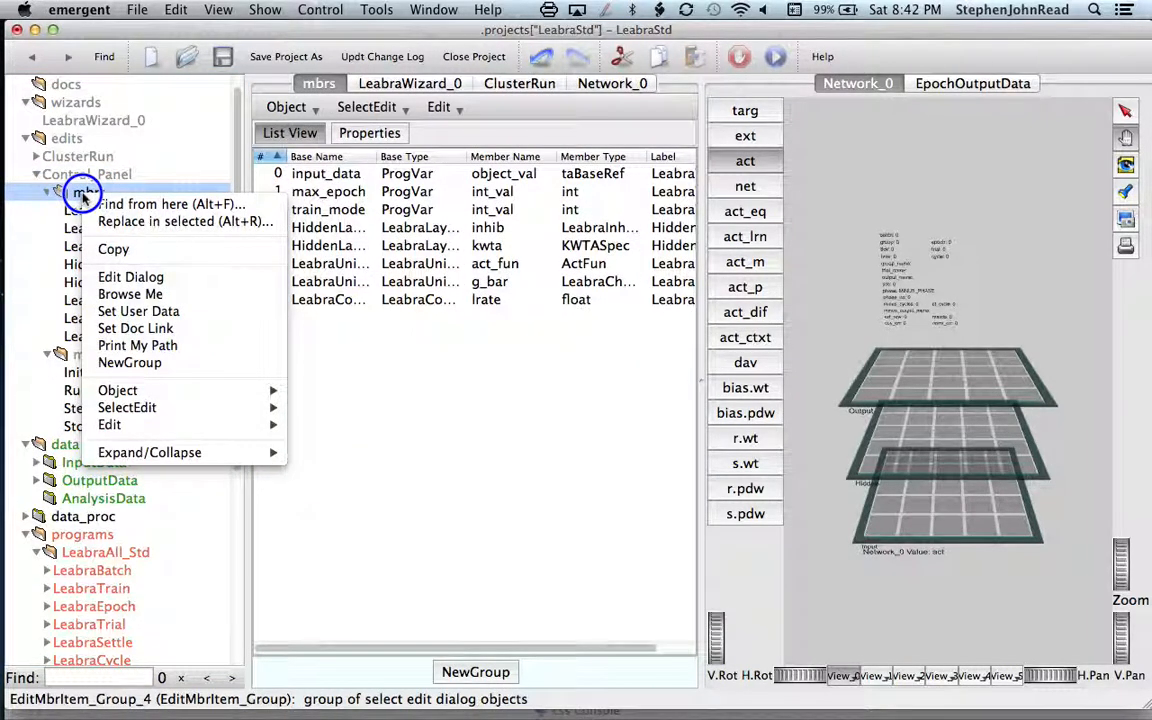
pyautogui.click(135, 363)
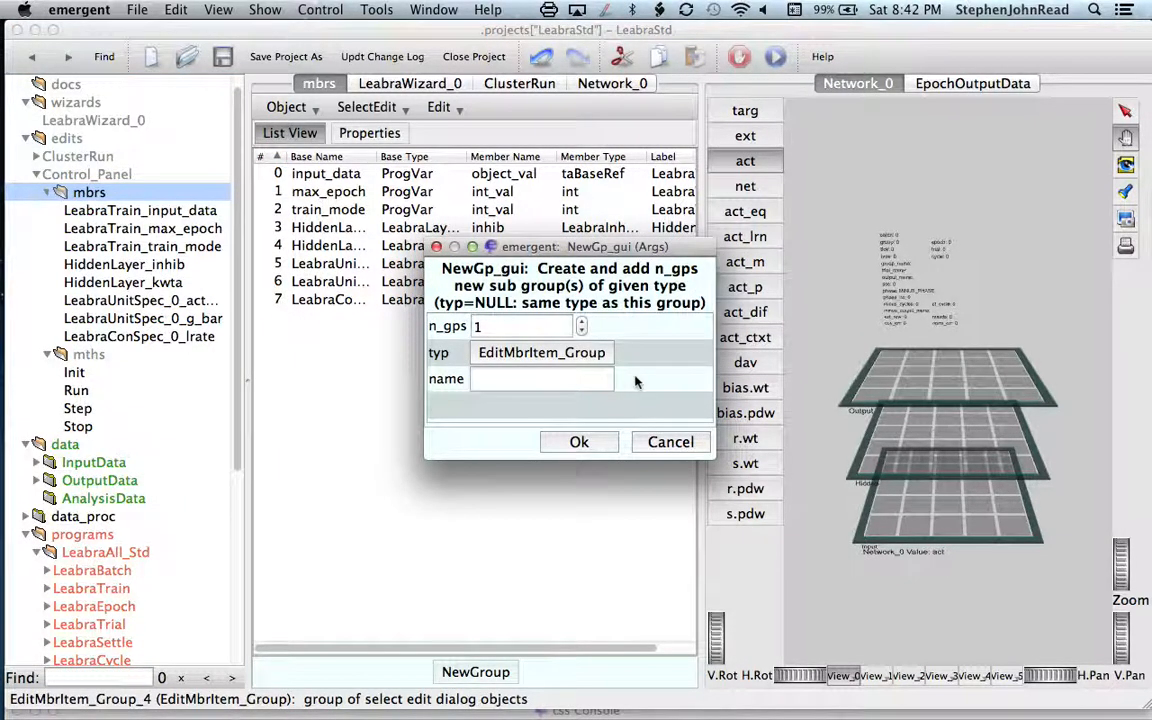
pyautogui.click(581, 322)
pyautogui.click(581, 322)
pyautogui.click(581, 322)
pyautogui.click(581, 322)
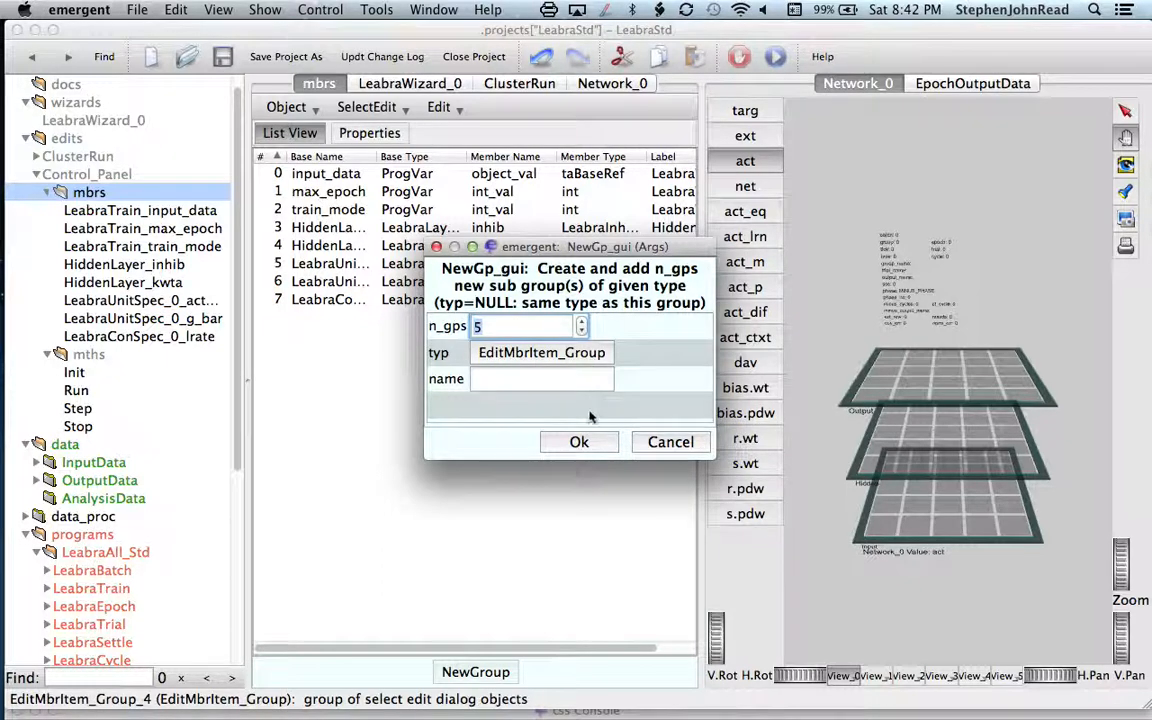
pyautogui.click(579, 442)
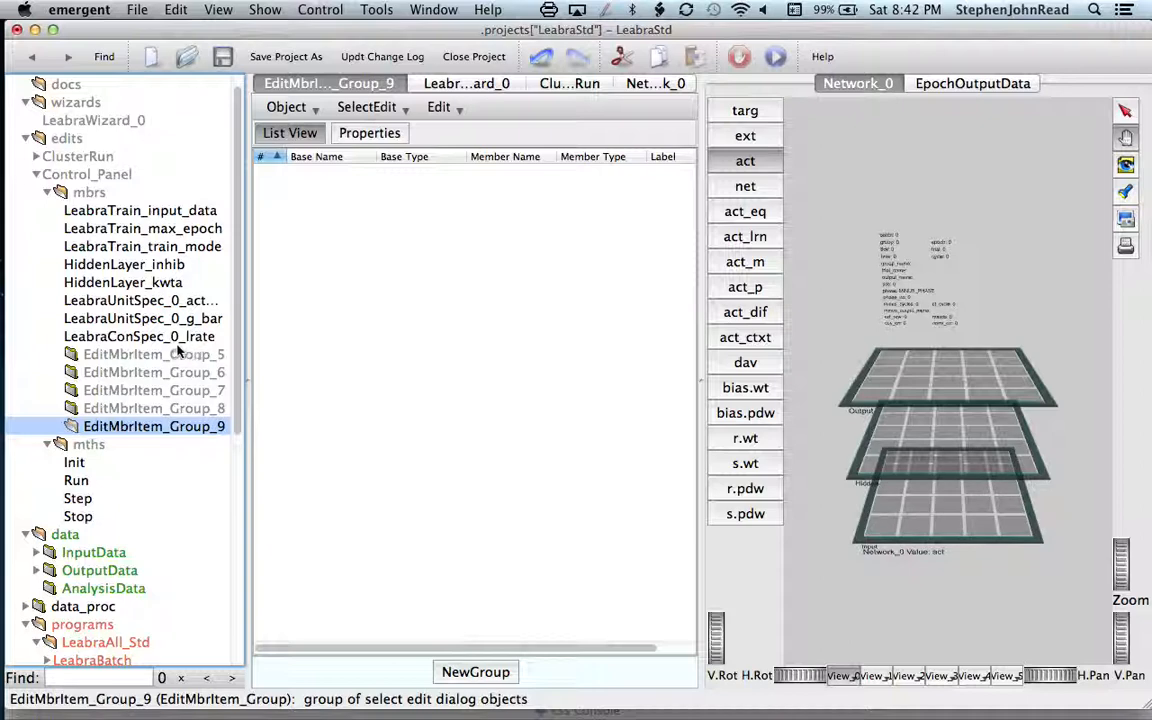
# Step: Rename the first new subgroup, EditMbrItem_Group_5, to "Training Parameters" and apply the change
pyautogui.click(170, 356)
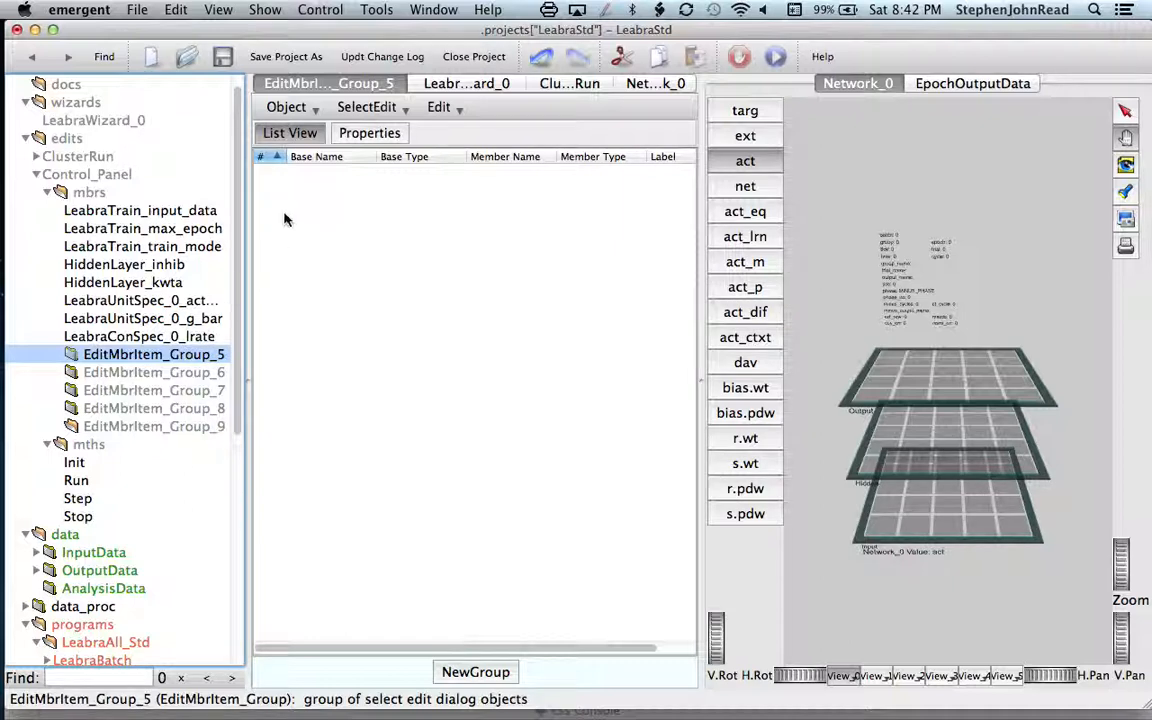
pyautogui.click(372, 135)
pyautogui.click(447, 194)
pyautogui.moveTo(447, 197); pyautogui.dragTo(290, 198)
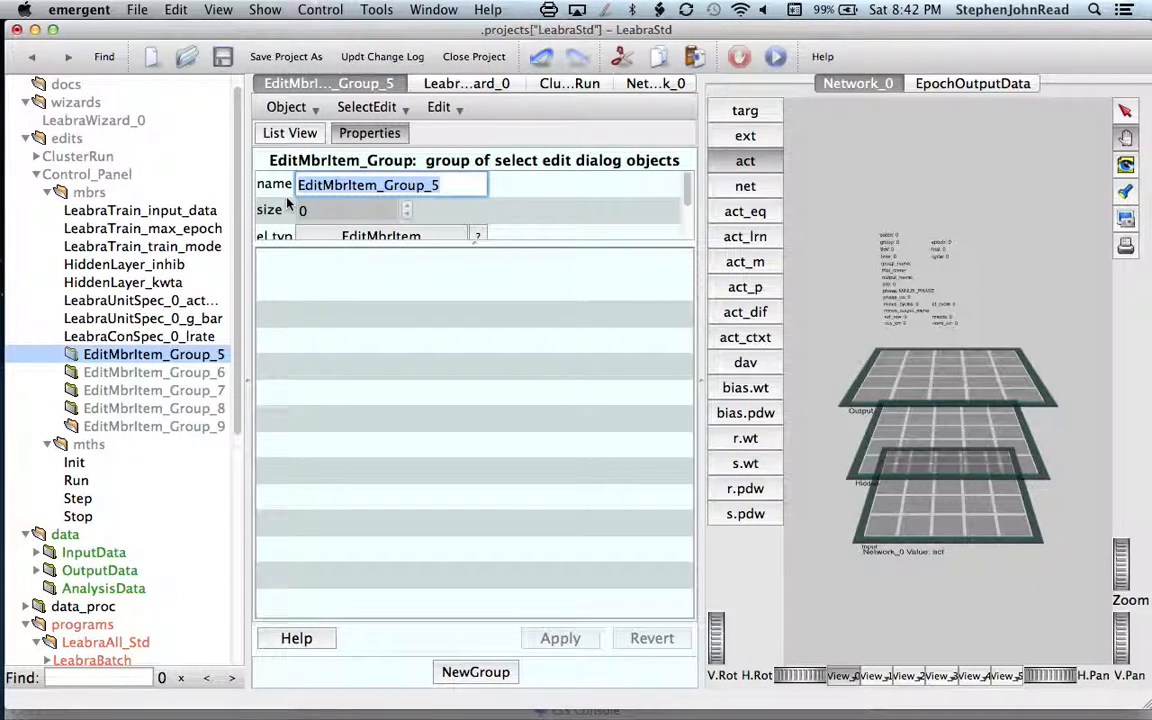
pyautogui.write('Training Parmeter')
pyautogui.press('BackSpace')
pyautogui.press('BackSpace')
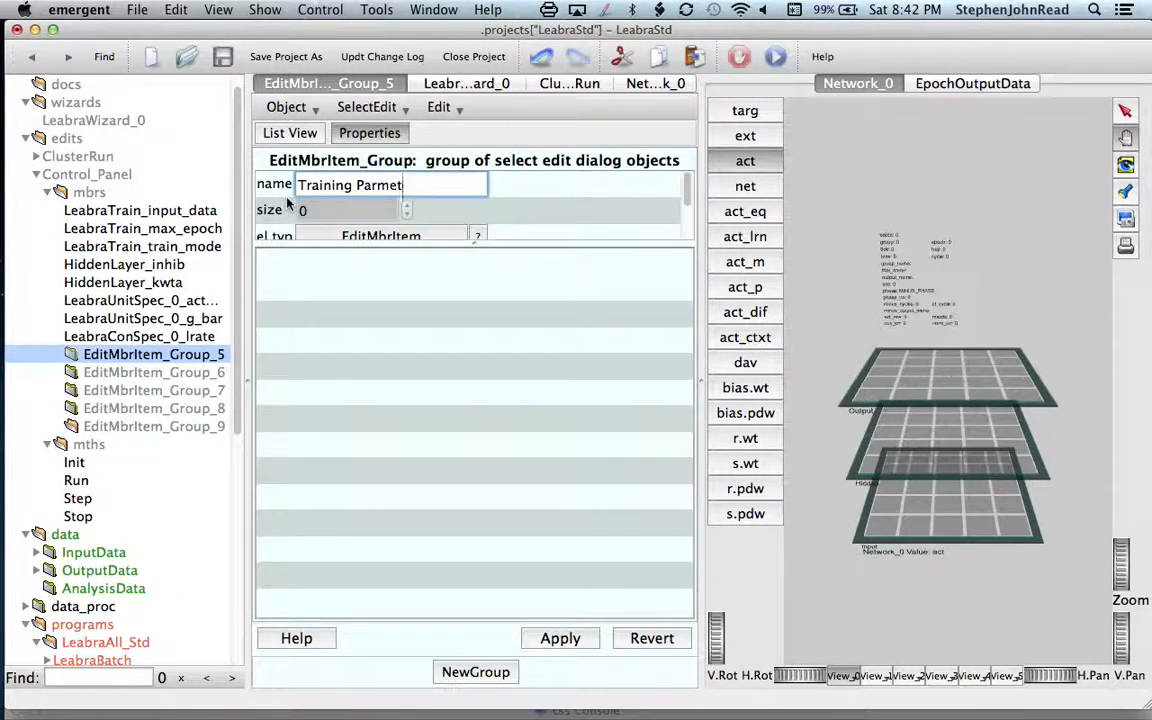
pyautogui.press('BackSpace')
pyautogui.press('BackSpace')
pyautogui.press('BackSpace')
pyautogui.write('amer')
pyautogui.press('BackSpace')
pyautogui.write('eters')
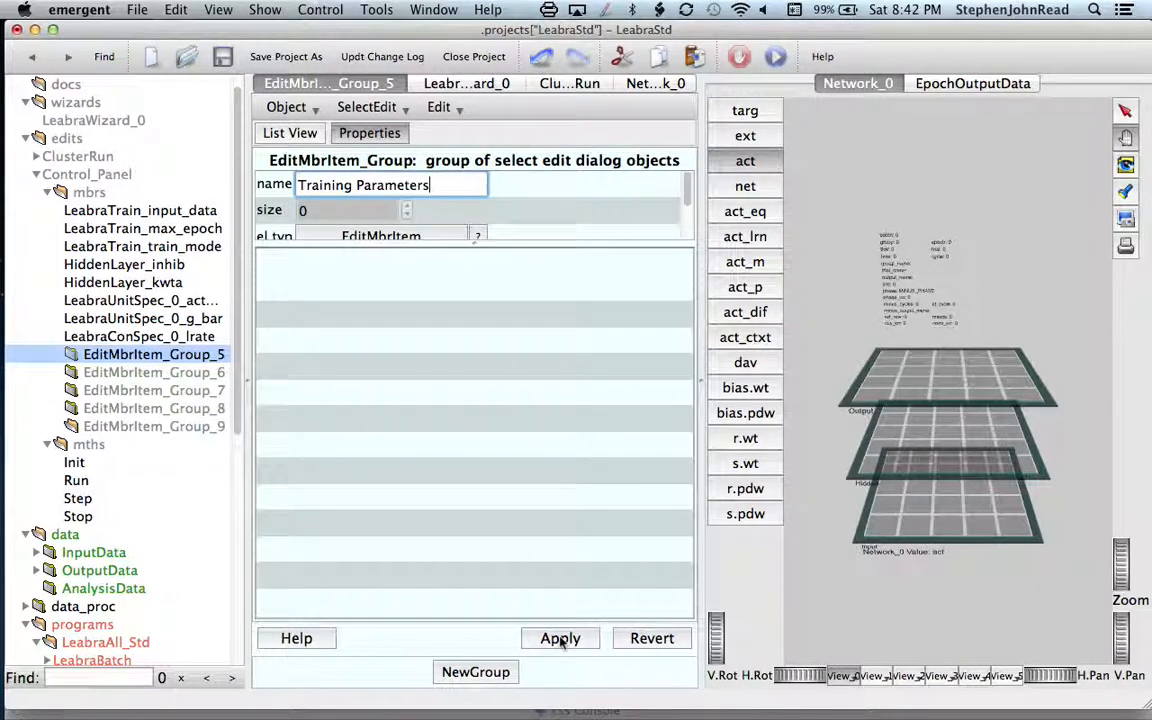
pyautogui.click(560, 639)
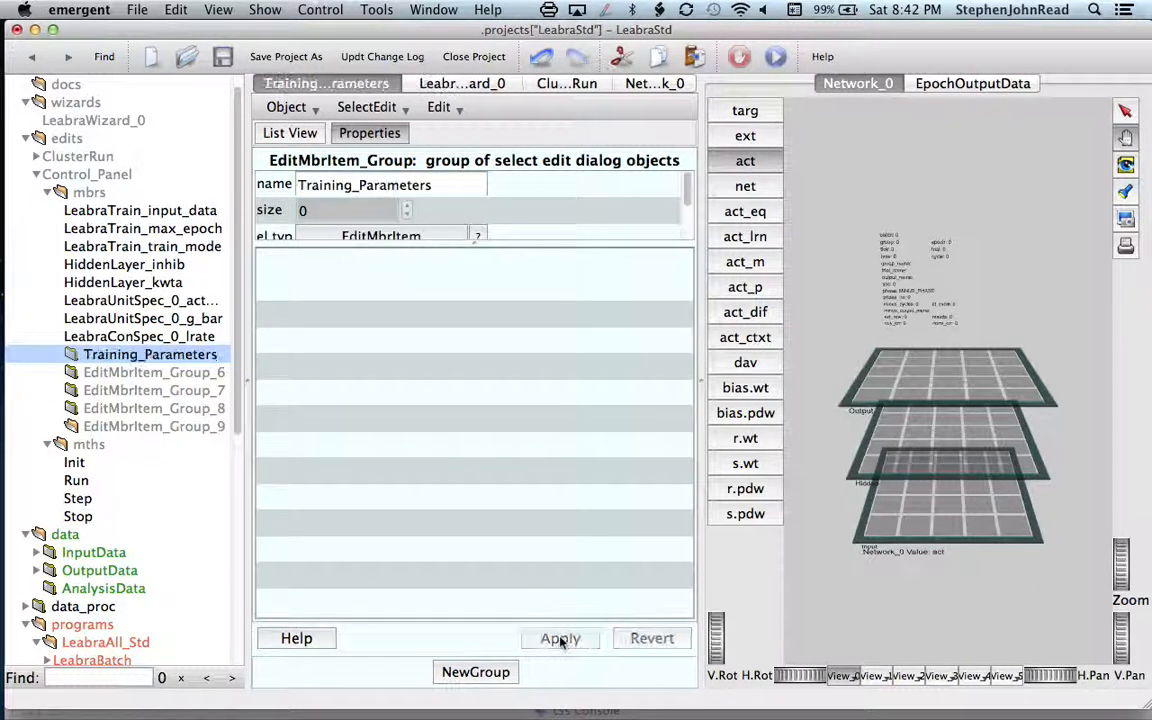
# Step: Rename the subgroup EditMbrItem_Group_6 to "Activation Parameters" and apply the change
pyautogui.click(174, 374)
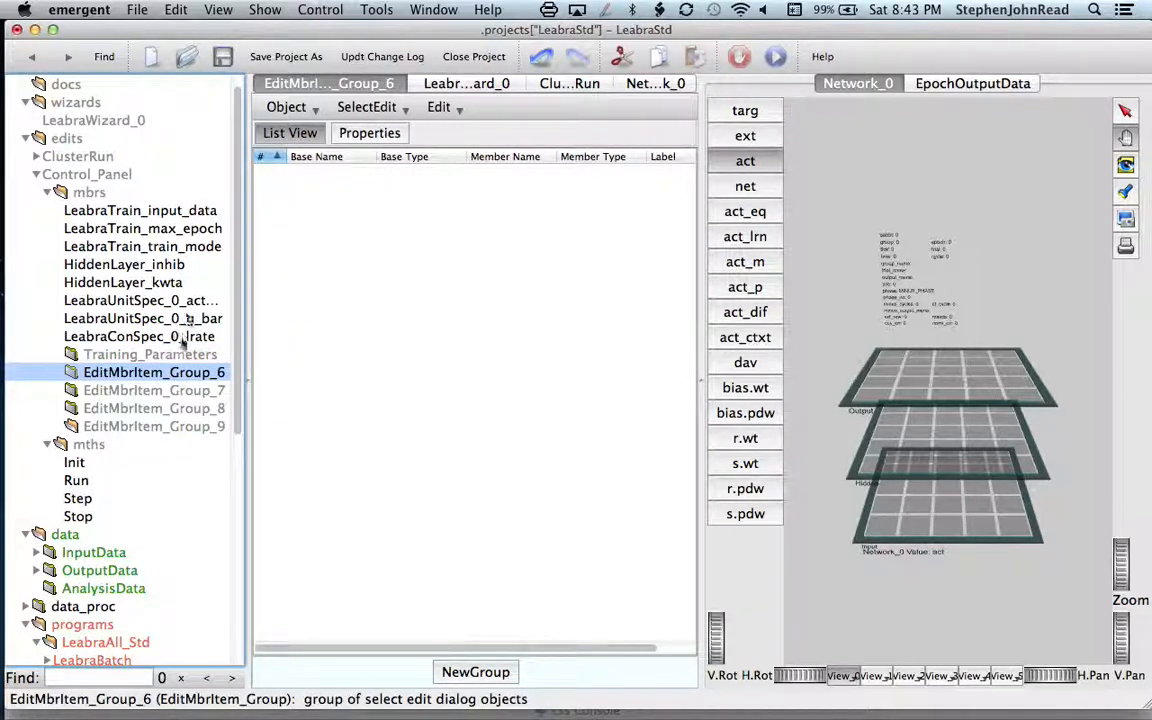
pyautogui.click(374, 136)
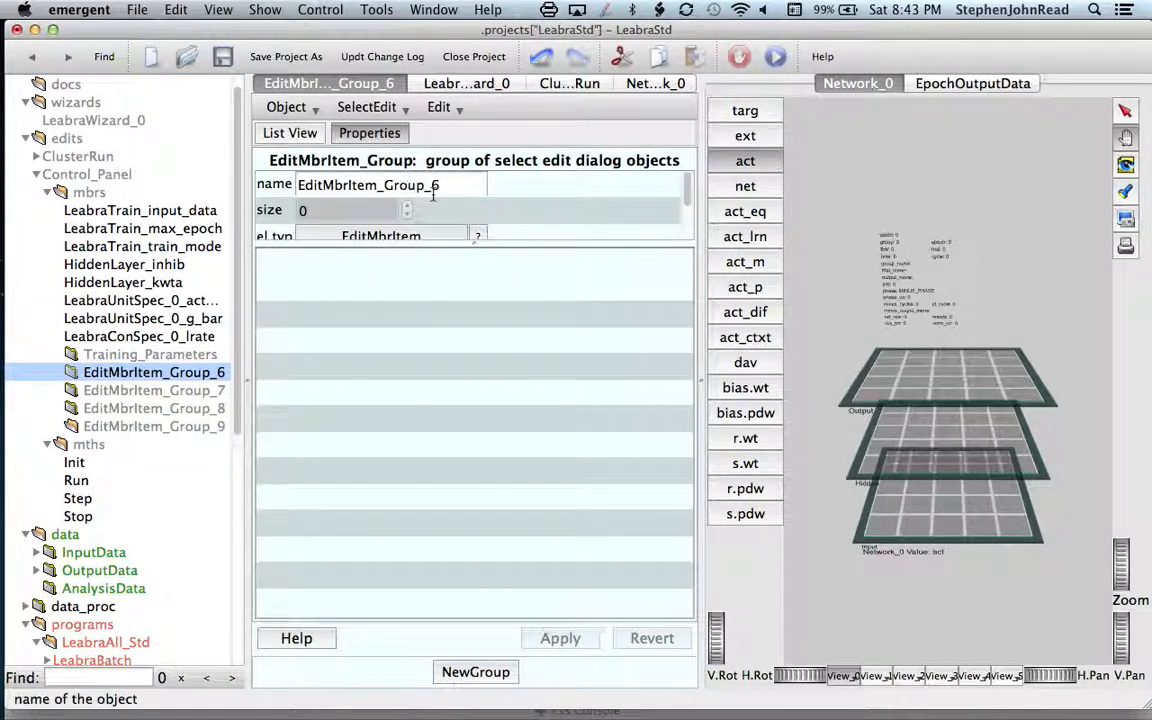
pyautogui.moveTo(440, 186); pyautogui.dragTo(294, 187)
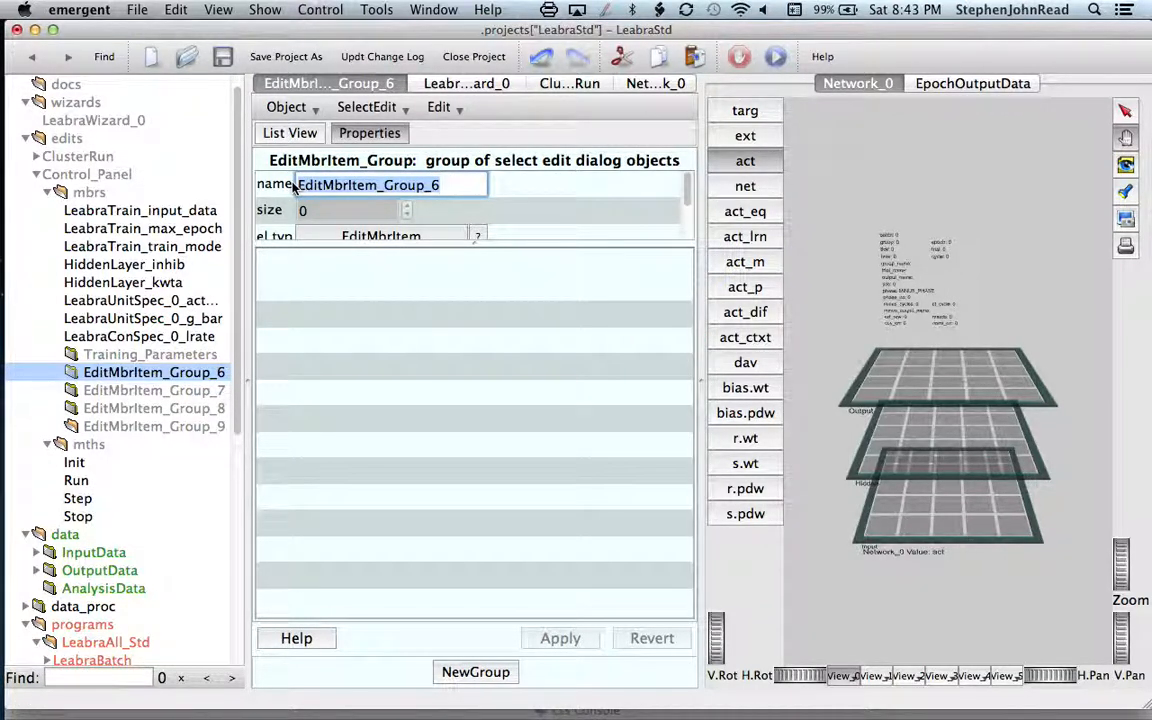
pyautogui.write('Unit ')
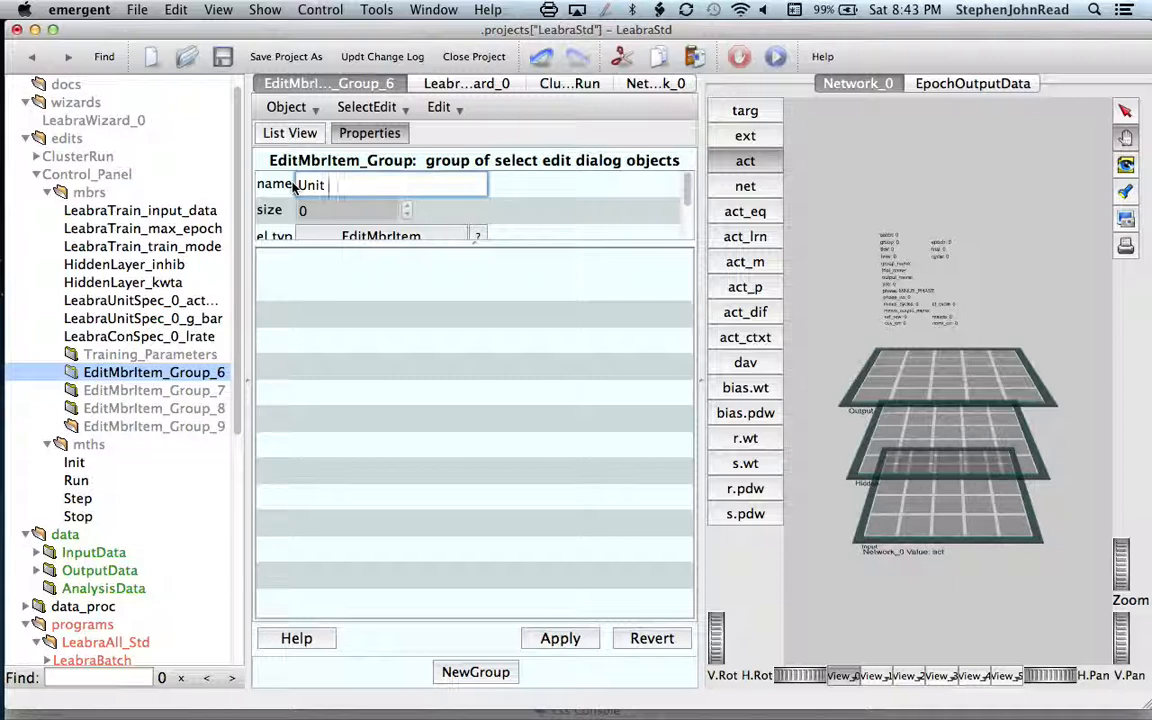
pyautogui.write('Spe')
pyautogui.write('Activation')
pyautogui.write(' Parameters')
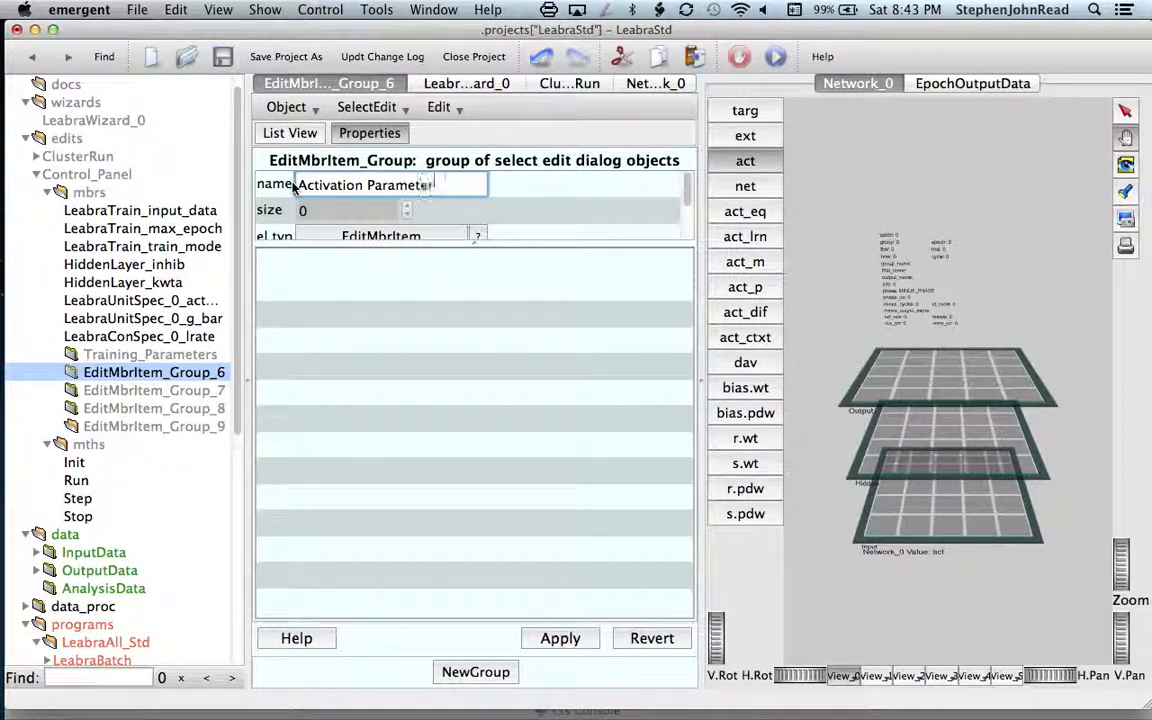
pyautogui.click(558, 638)
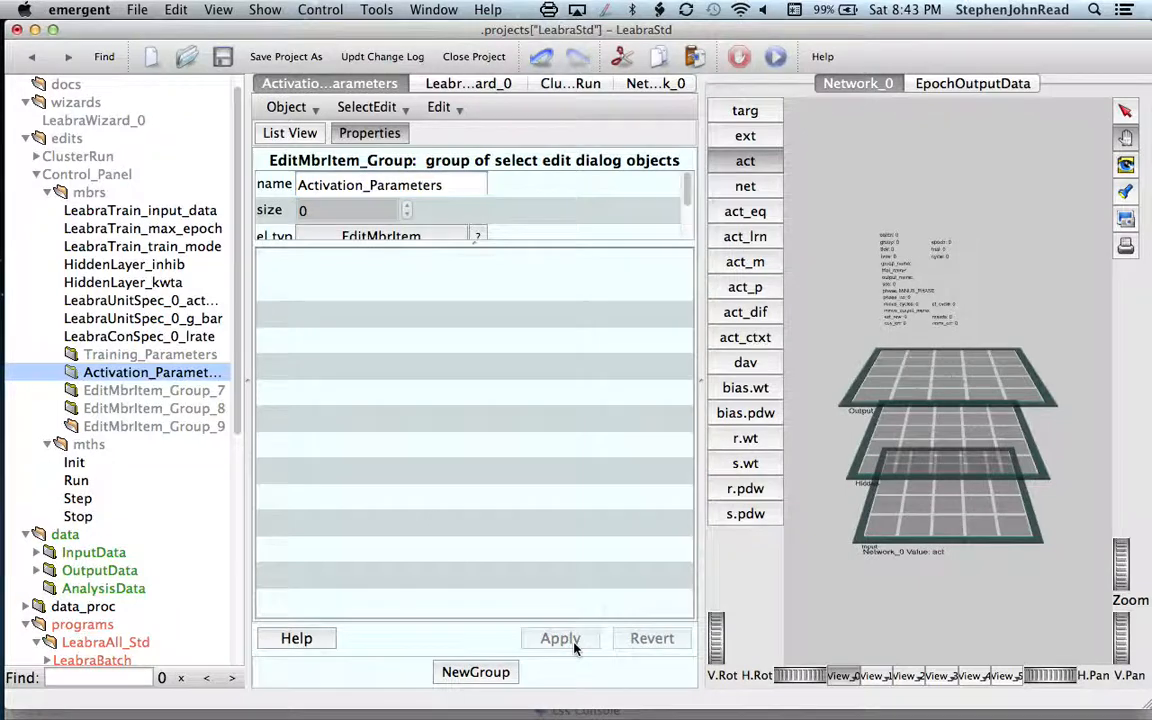
# Step: Rename the subgroup EditMbrItem_Group_7 to "Learning Parameters" and apply the change
pyautogui.click(150, 390)
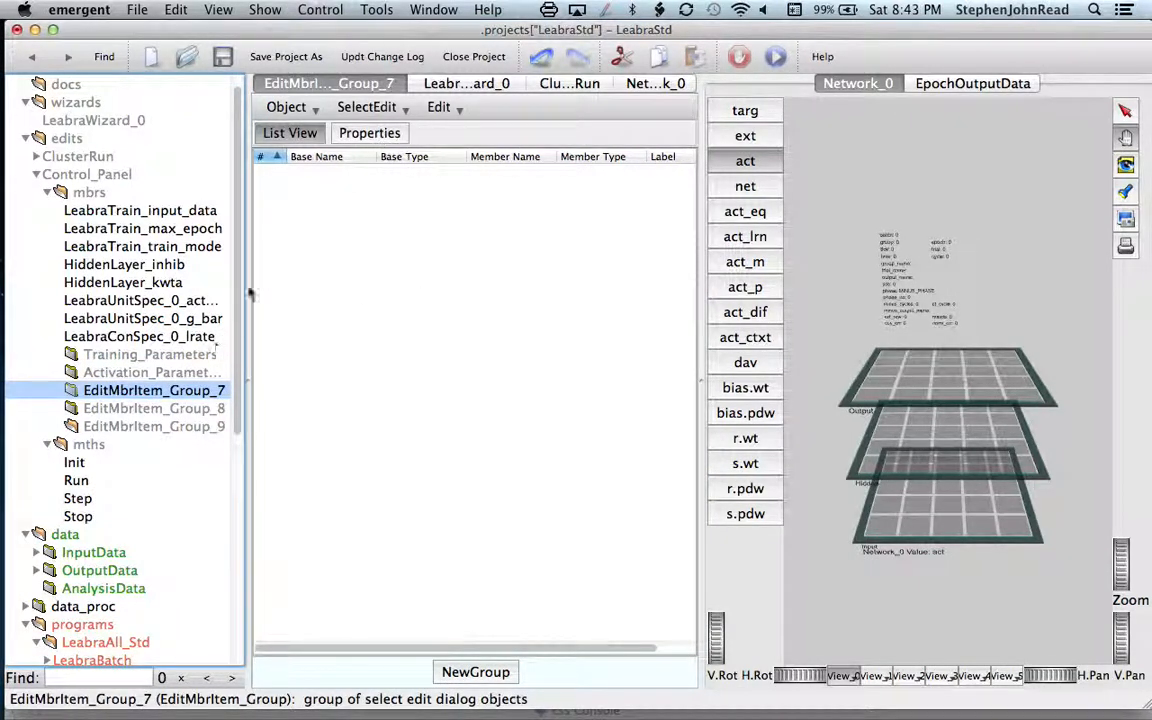
pyautogui.click(372, 134)
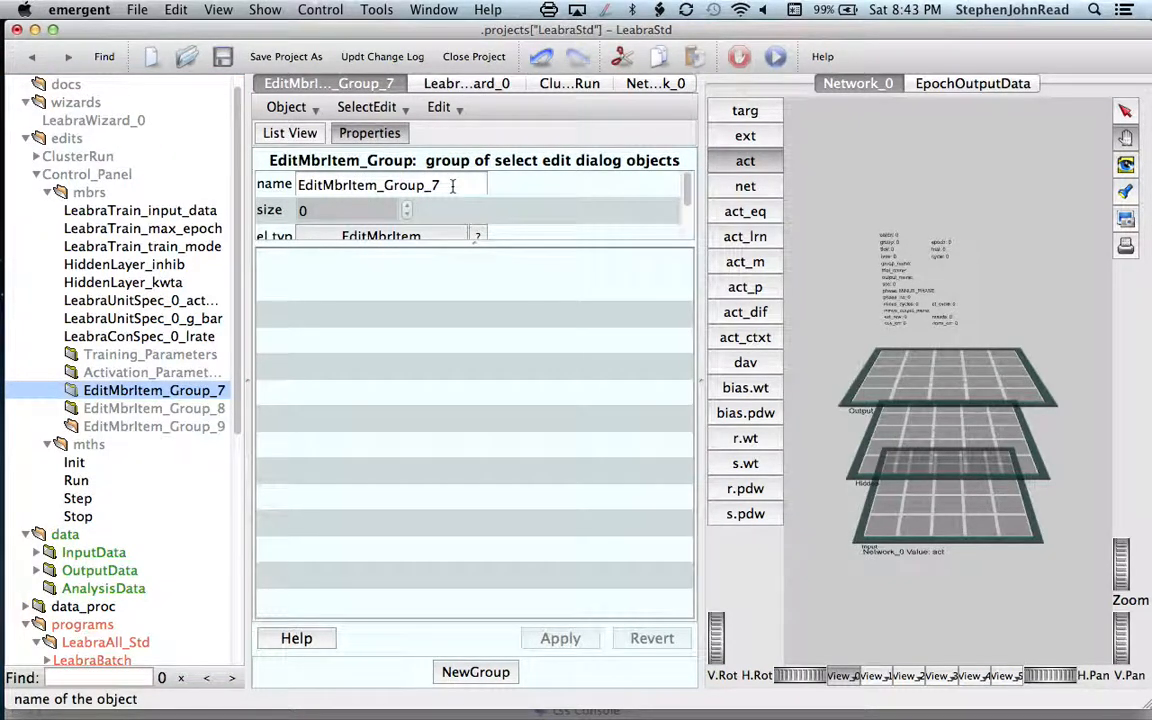
pyautogui.moveTo(450, 184); pyautogui.dragTo(295, 187)
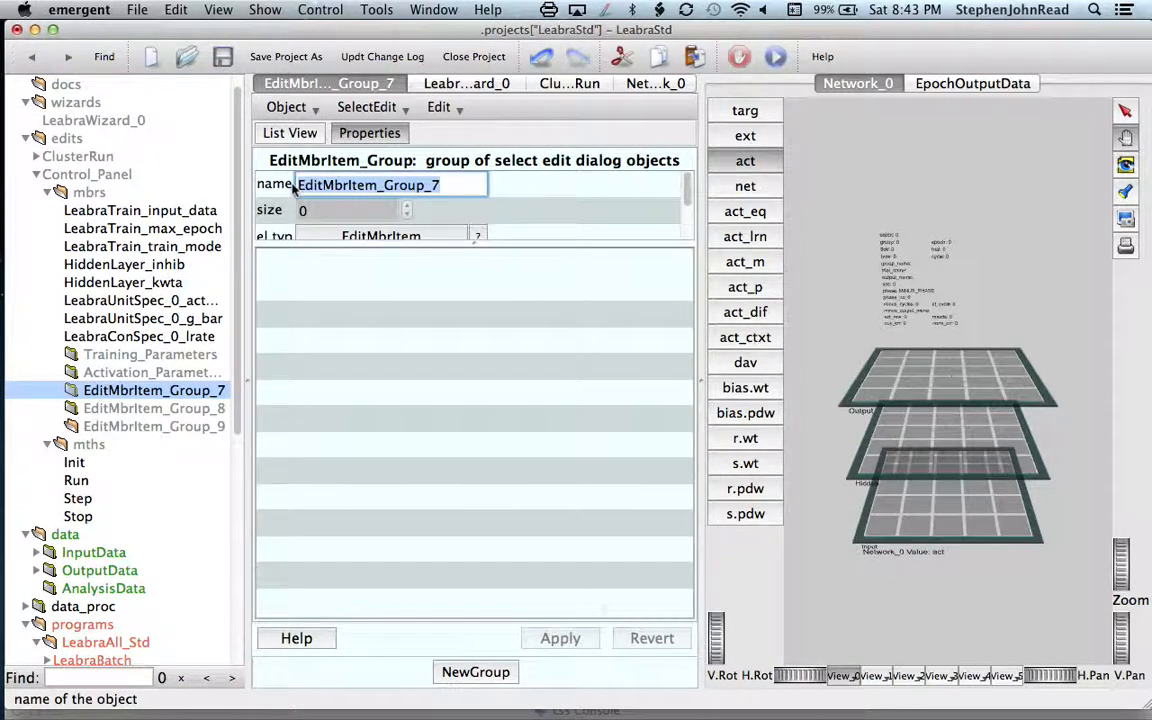
pyautogui.write('Learning Parameters')
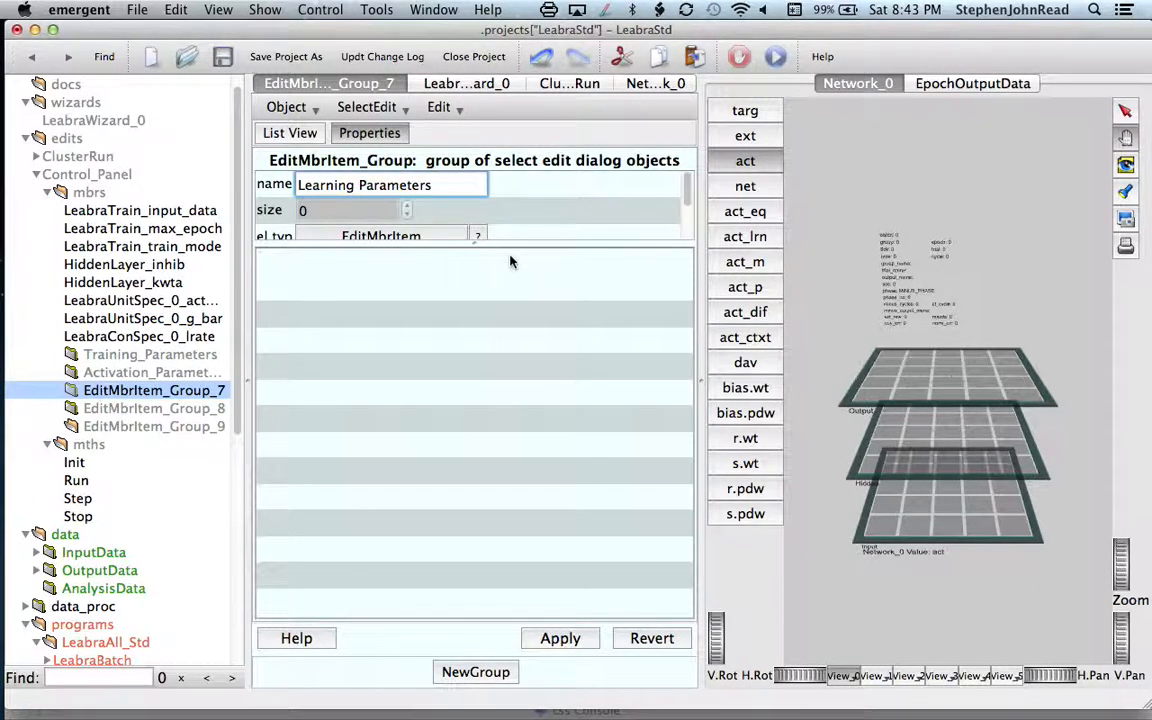
pyautogui.click(565, 640)
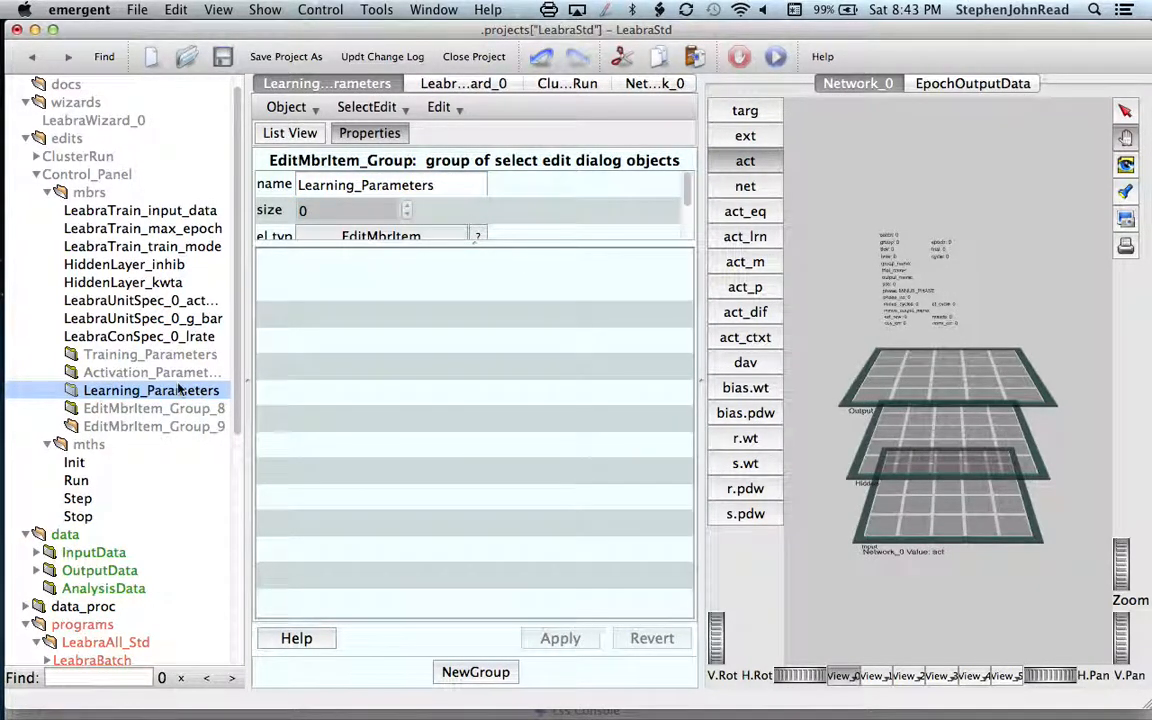
# Step: Rename the subgroup EditMbrItem_Group_8 to "Inhibition Parameters" and apply the change
pyautogui.click(162, 413)
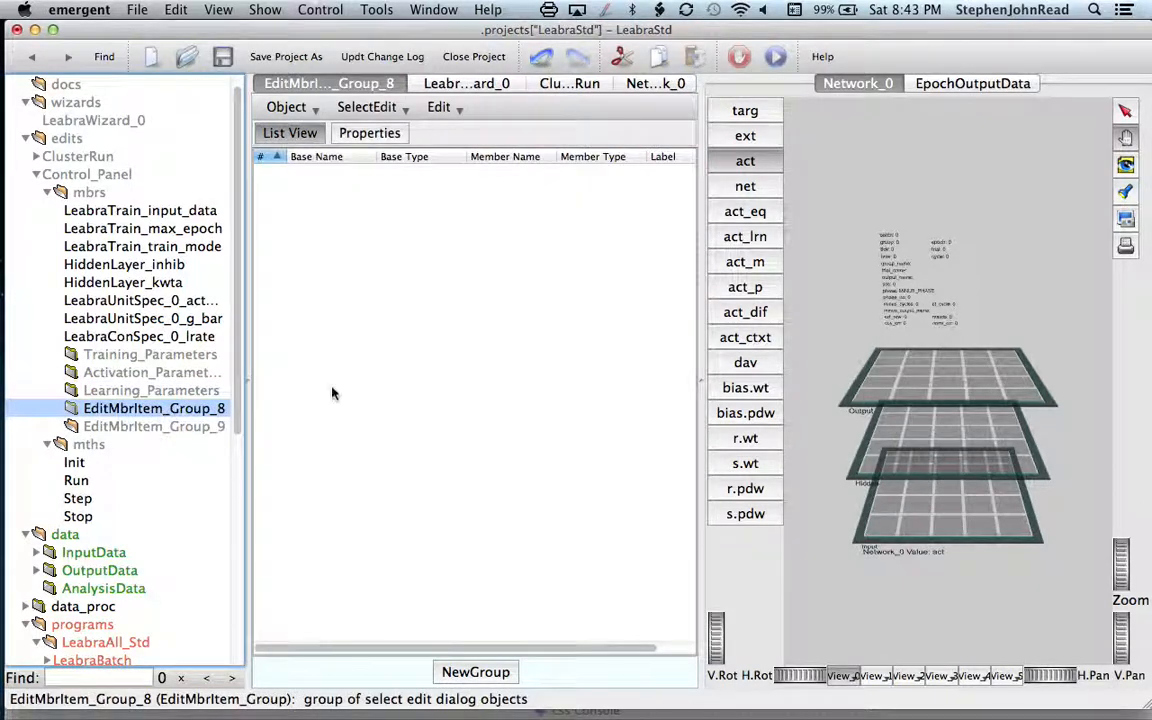
pyautogui.click(375, 134)
pyautogui.moveTo(455, 184); pyautogui.dragTo(296, 185)
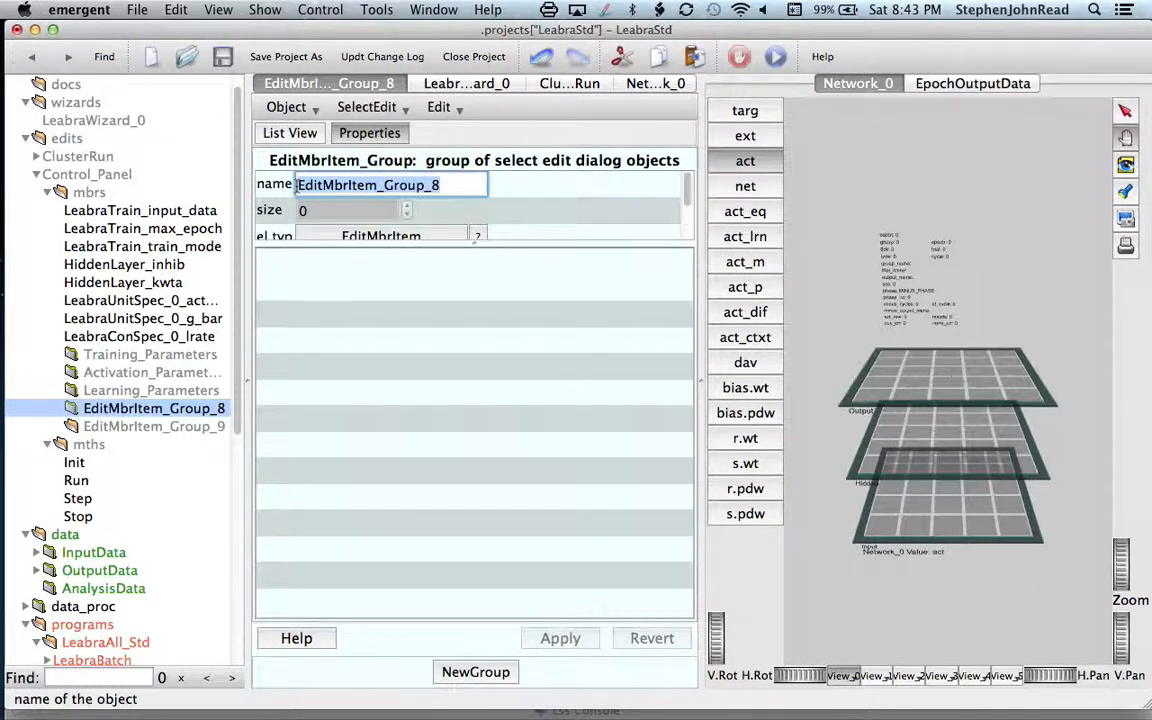
pyautogui.write('Inhibition ')
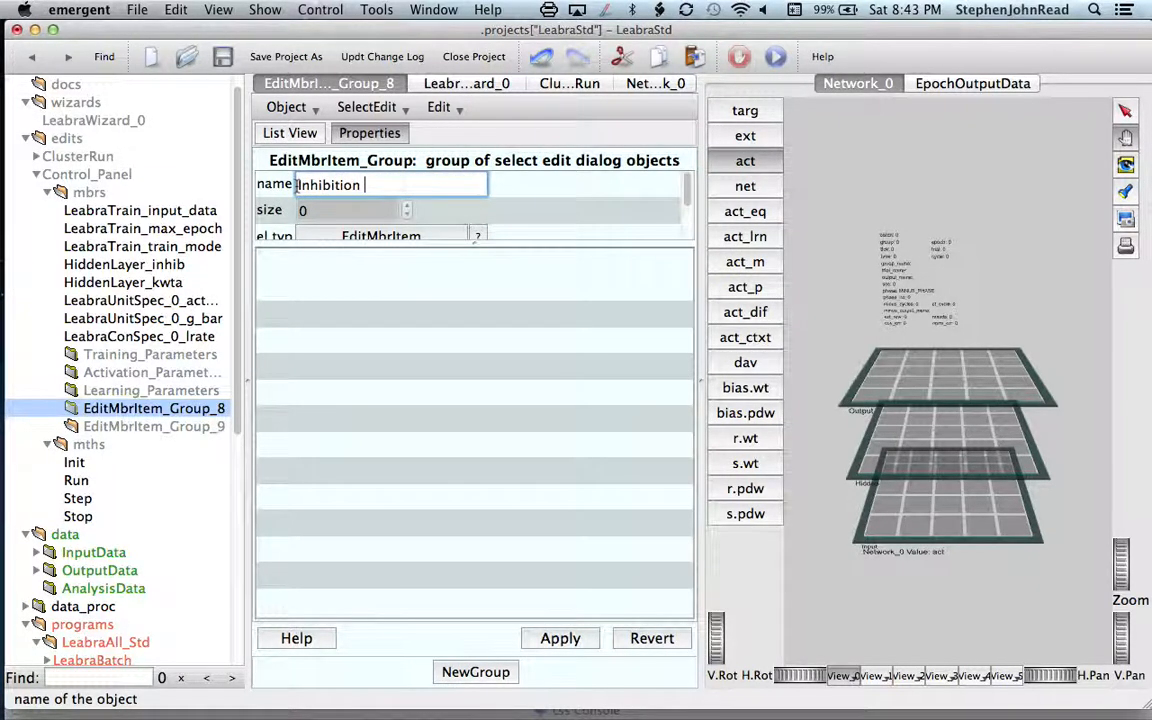
pyautogui.write('Parameters')
pyautogui.click(568, 642)
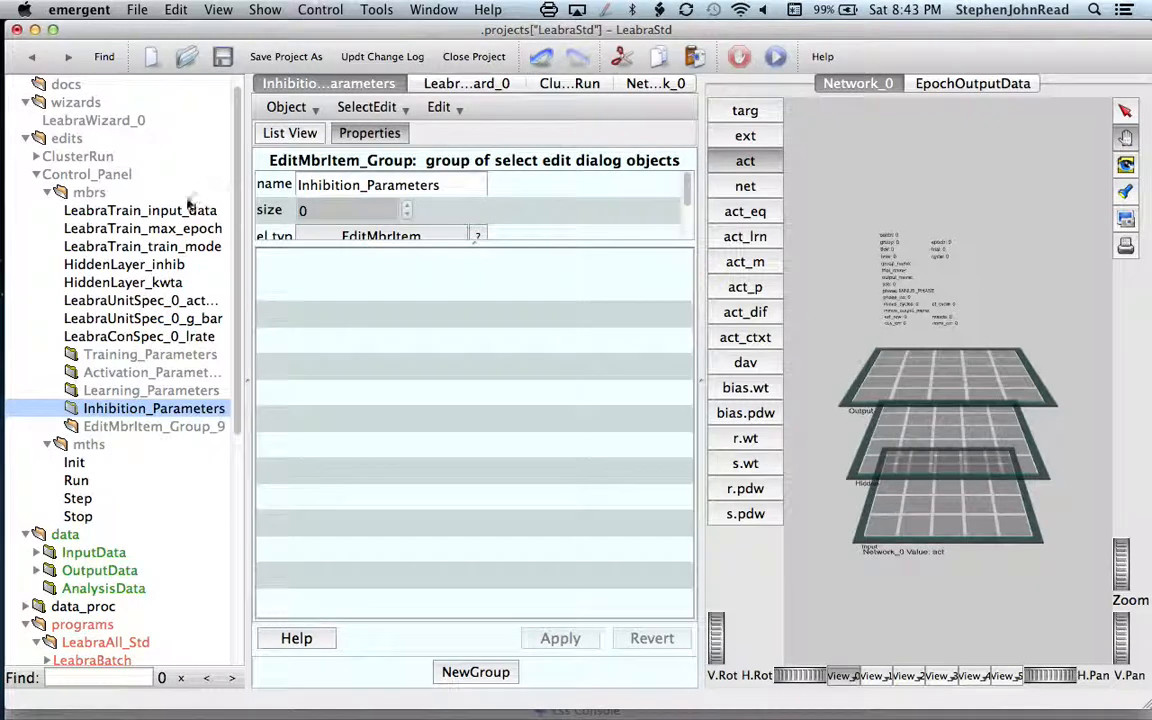
# Step: Move the members LeabraTrain_input_data, LeabraTrain_max_epoch and LeabraTrain_train_mode into the Training_Parameters subgroup
pyautogui.click(93, 211)
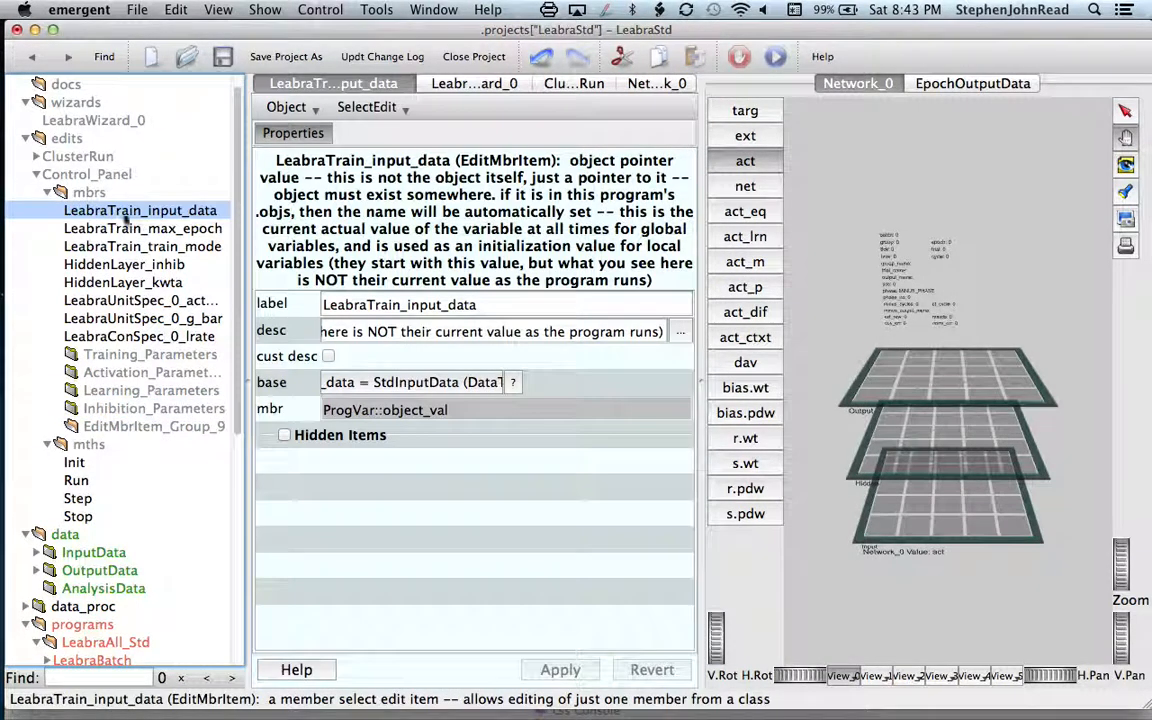
pyautogui.keyDown('shift'); pyautogui.click(143, 245); pyautogui.keyUp('shift')
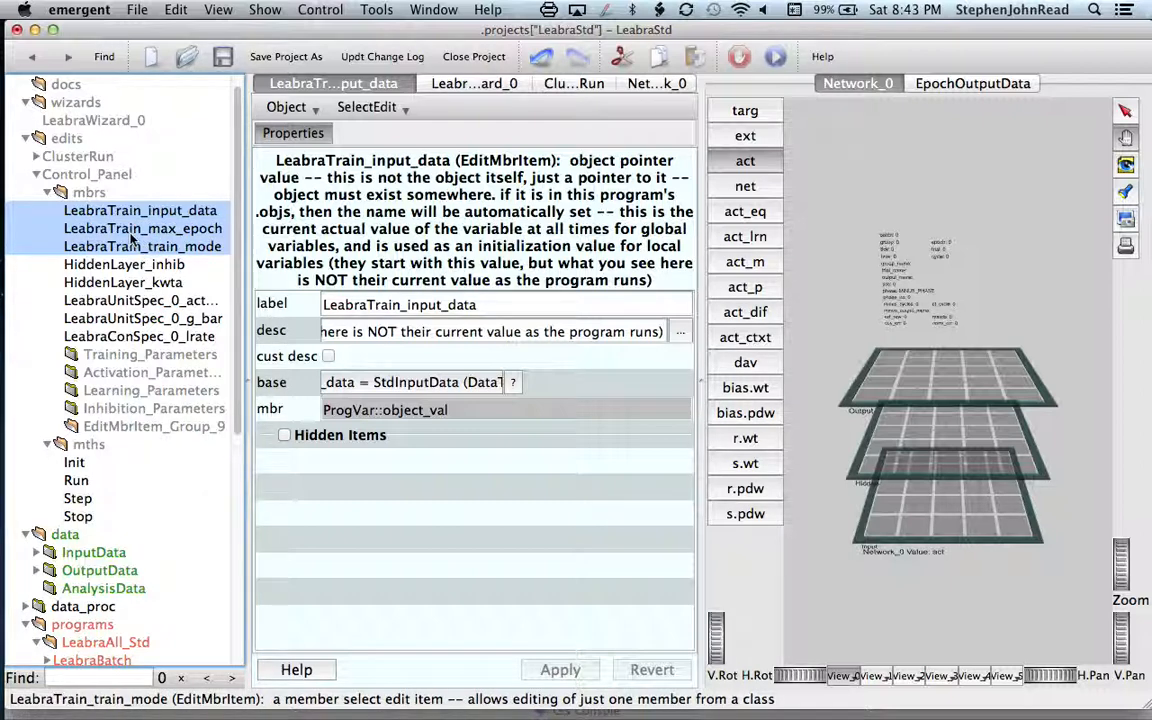
pyautogui.moveTo(122, 227); pyautogui.dragTo(119, 357)
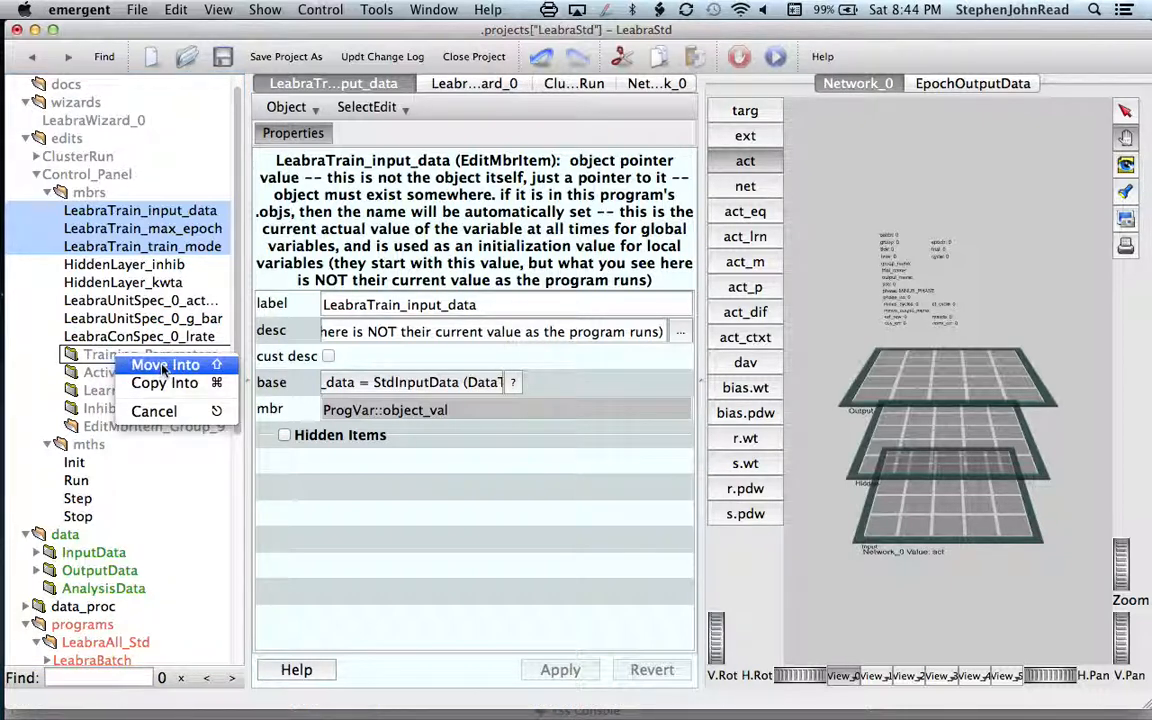
pyautogui.click(163, 366)
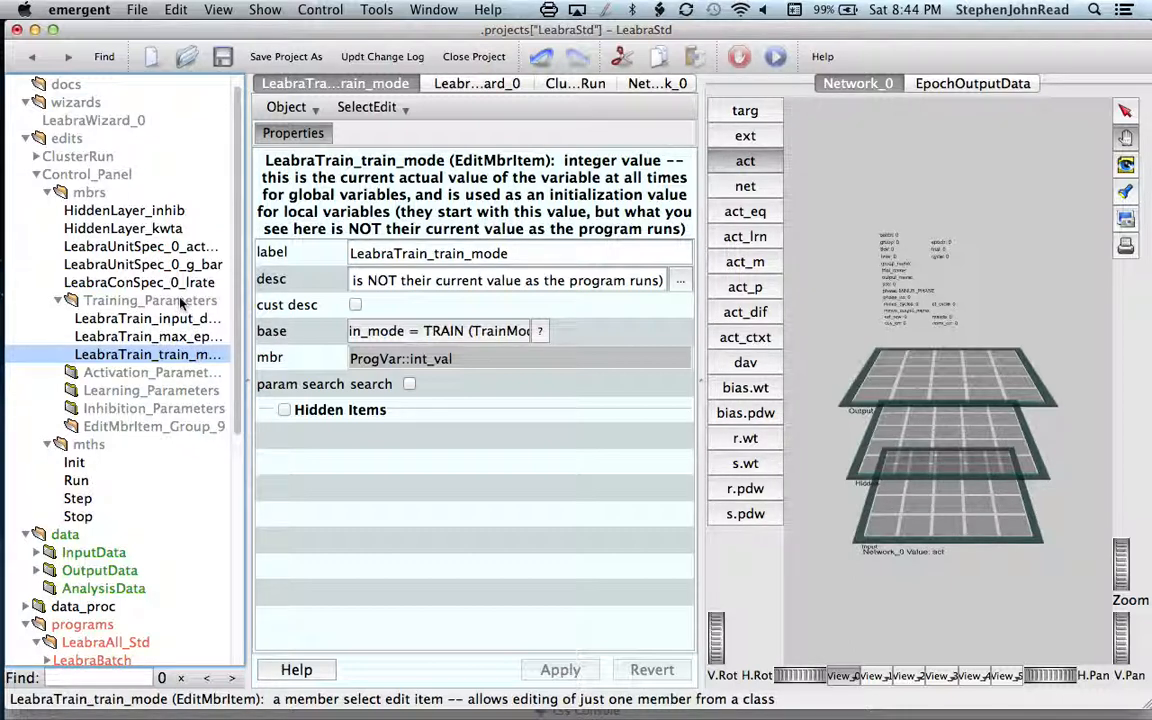
# Step: Move the HiddenLayer_inhib and HiddenLayer_kwta members into the Inhibition_Parameters subgroup
pyautogui.click(127, 212)
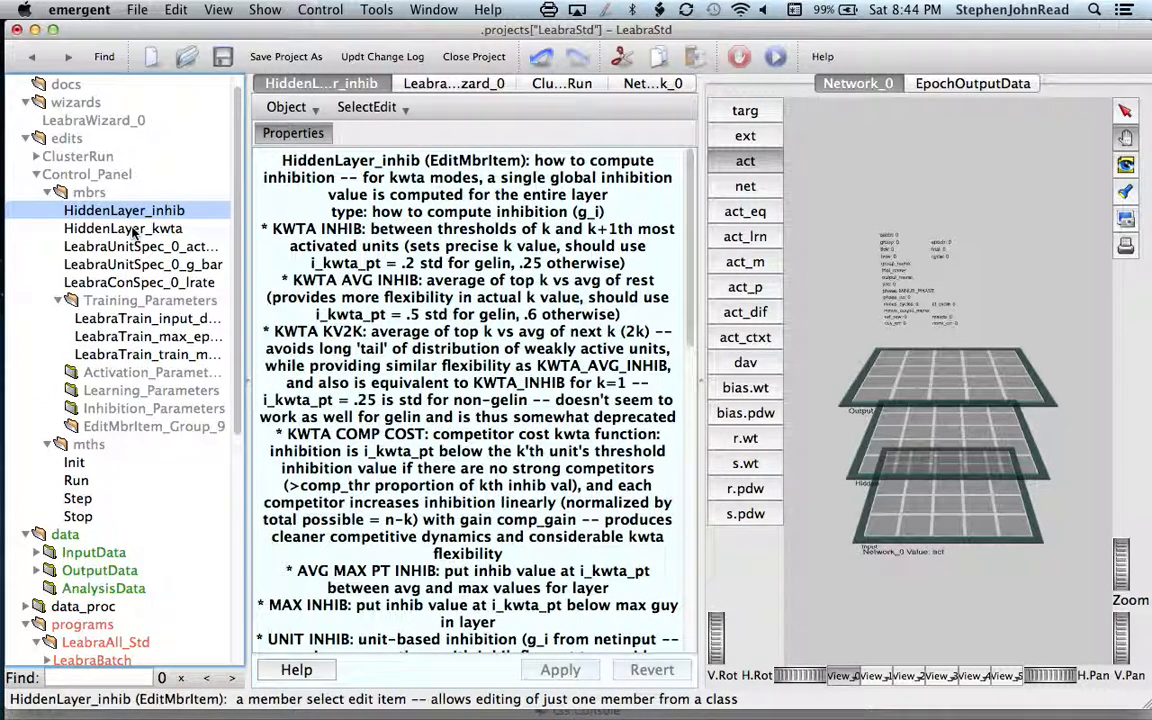
pyautogui.keyDown('shift'); pyautogui.click(130, 229); pyautogui.keyUp('shift')
pyautogui.moveTo(128, 218); pyautogui.dragTo(137, 408)
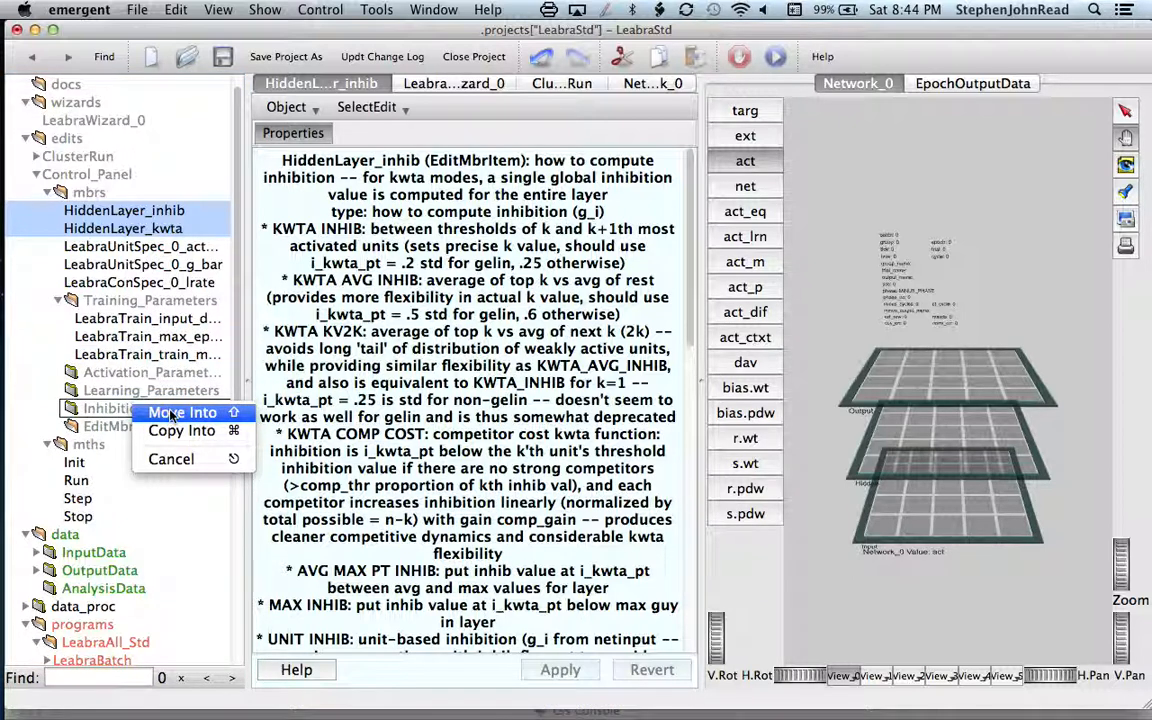
pyautogui.click(172, 414)
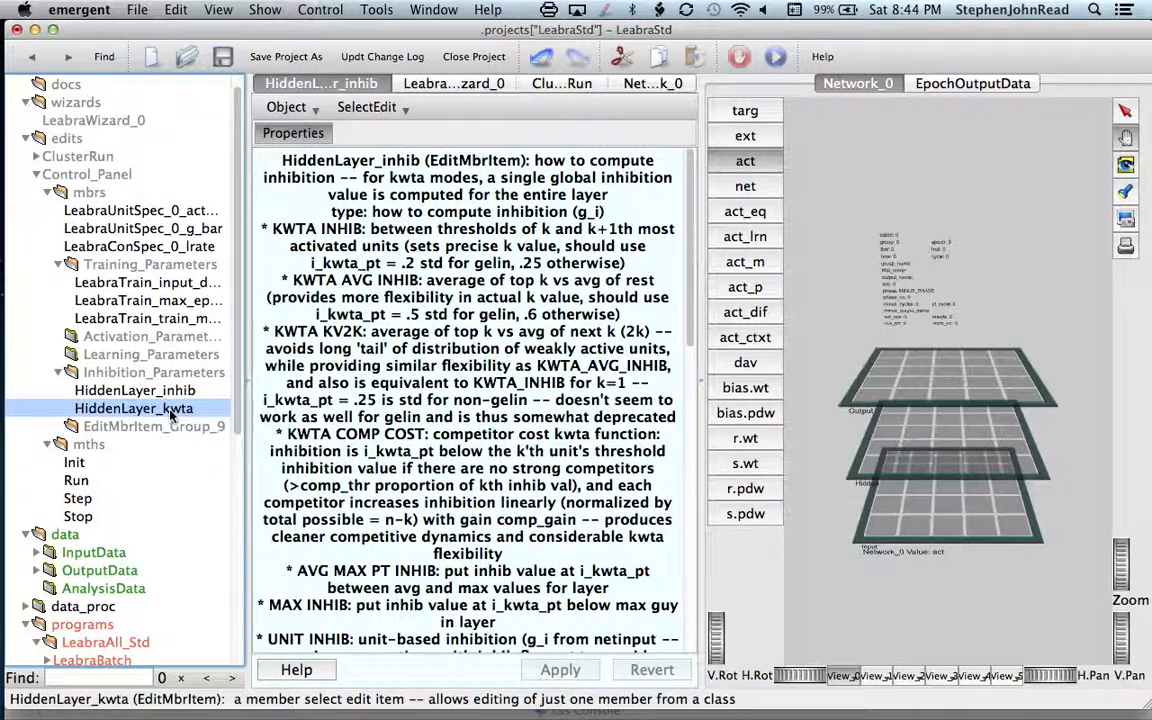
# Step: Move the LeabraUnitSpec_0_act_fun and LeabraUnitSpec_0_g_bar members into the Activation_Parameters subgroup
pyautogui.click(125, 210)
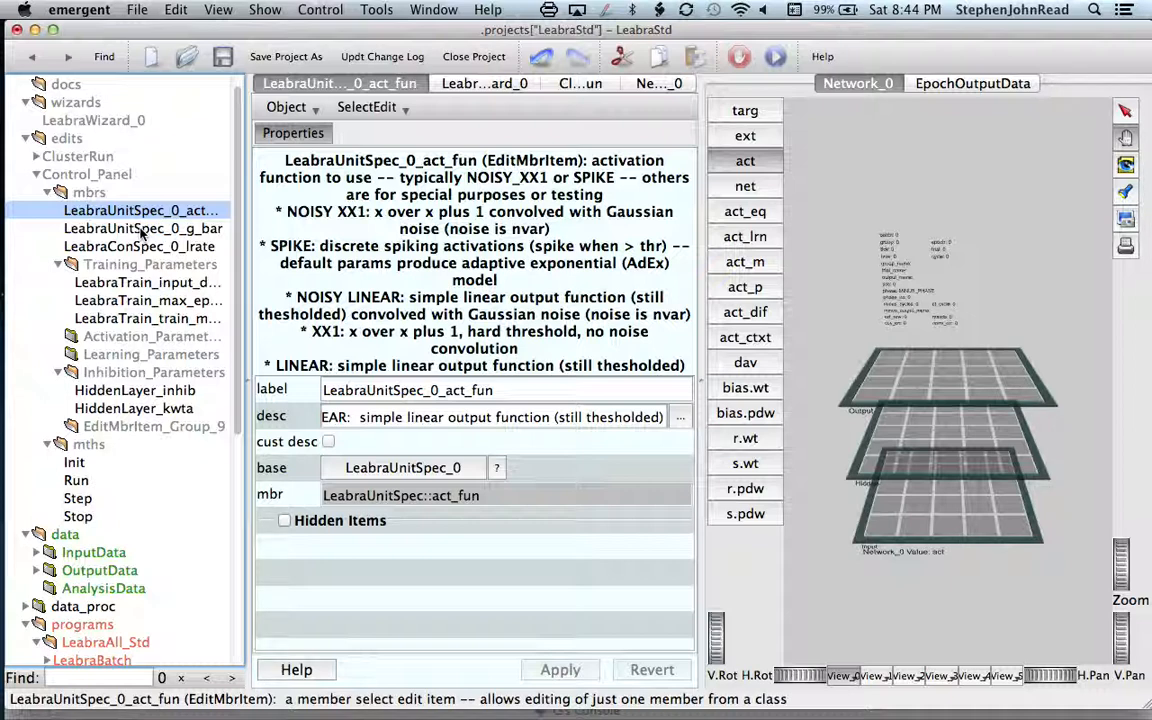
pyautogui.keyDown('shift'); pyautogui.click(142, 230); pyautogui.keyUp('shift')
pyautogui.moveTo(142, 230); pyautogui.dragTo(145, 337)
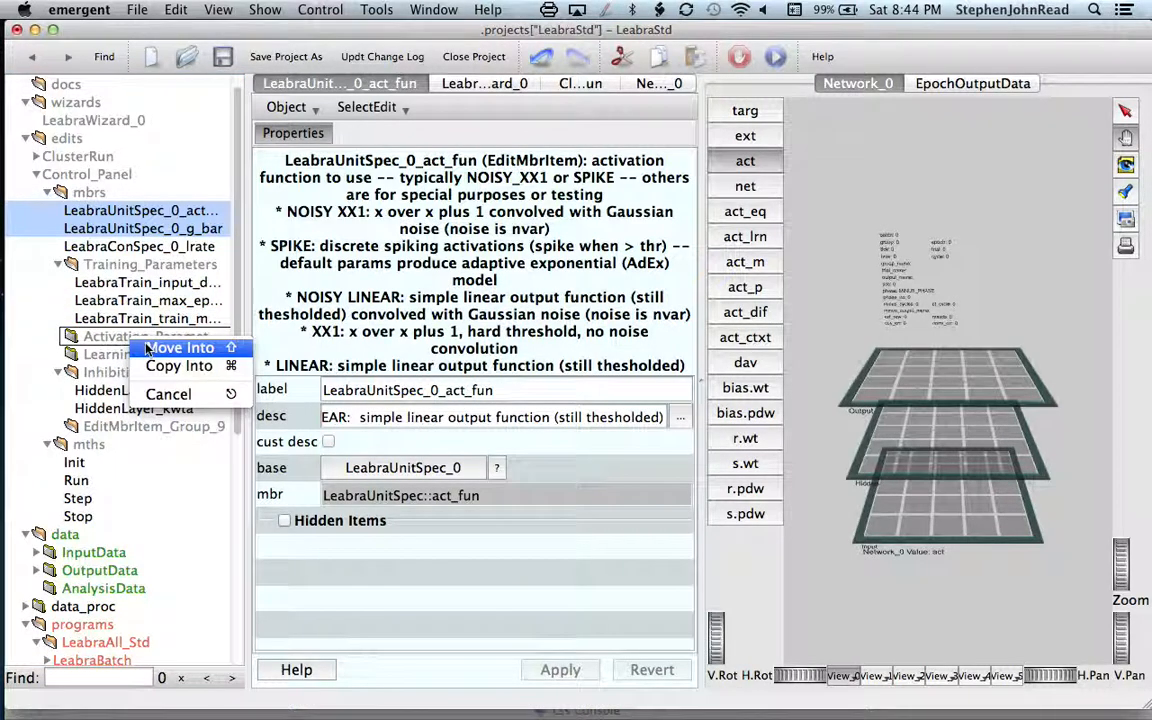
pyautogui.click(153, 350)
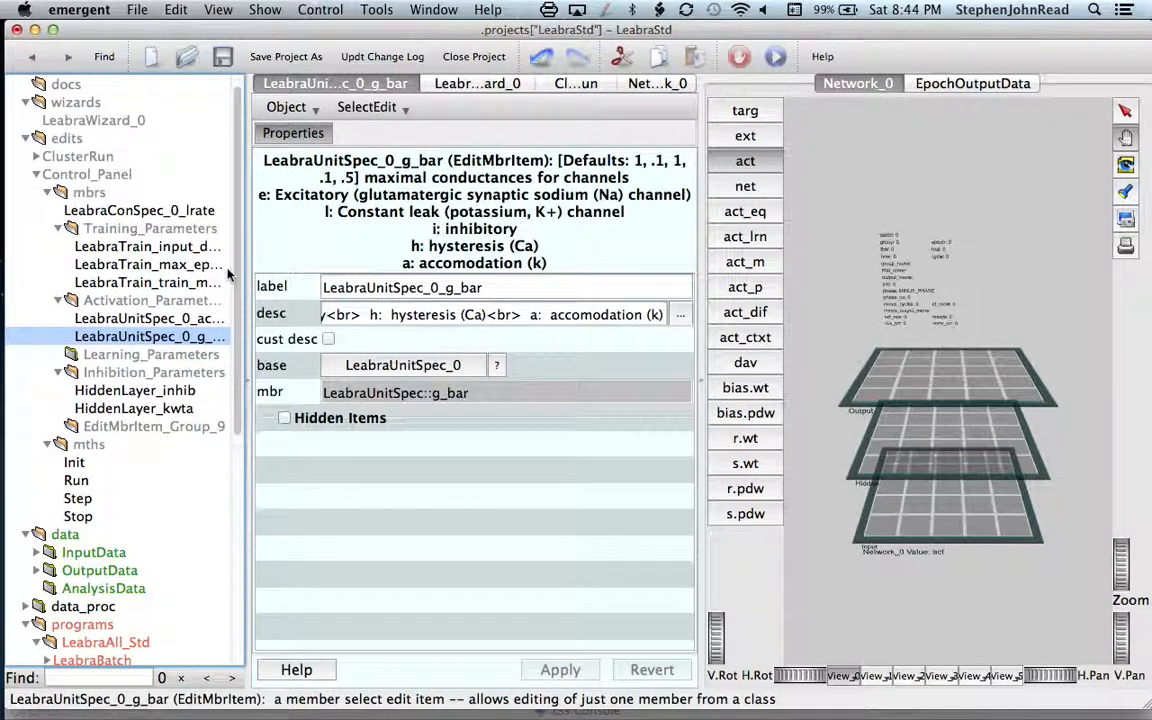
# Step: Move LeabraConSpec_0_lrate into the Learning_Parameters subgroup, and open Control_Panel to review the grouped members
pyautogui.click(146, 211)
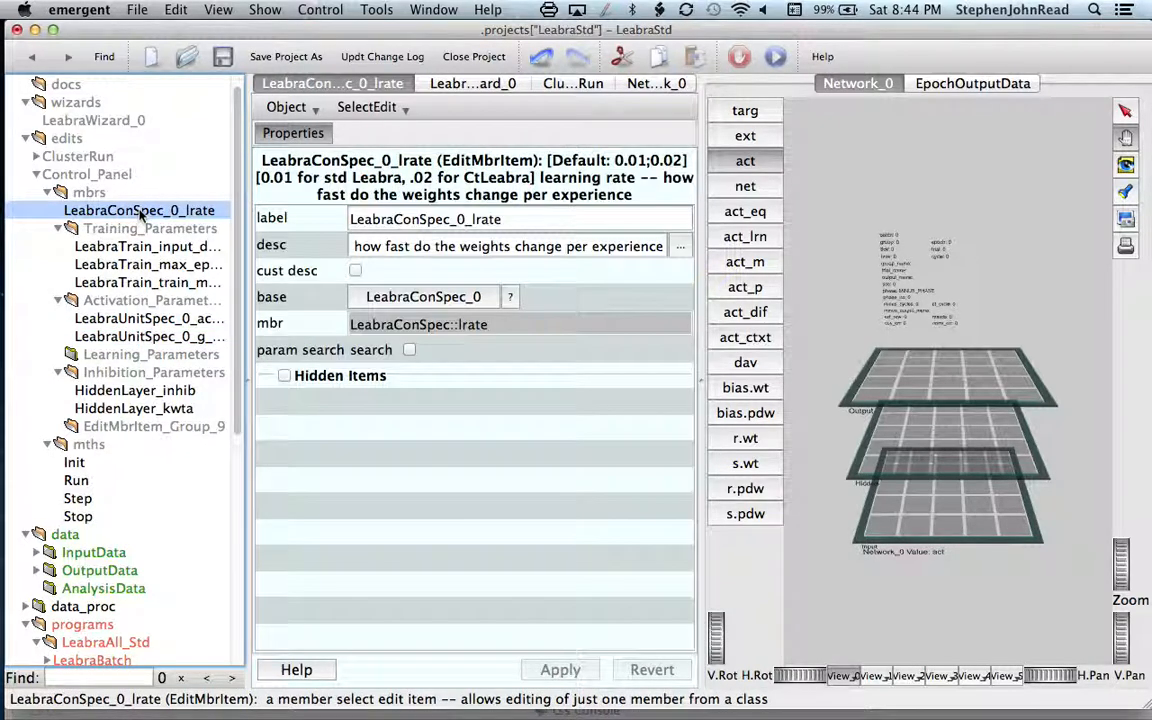
pyautogui.moveTo(142, 213); pyautogui.dragTo(125, 358)
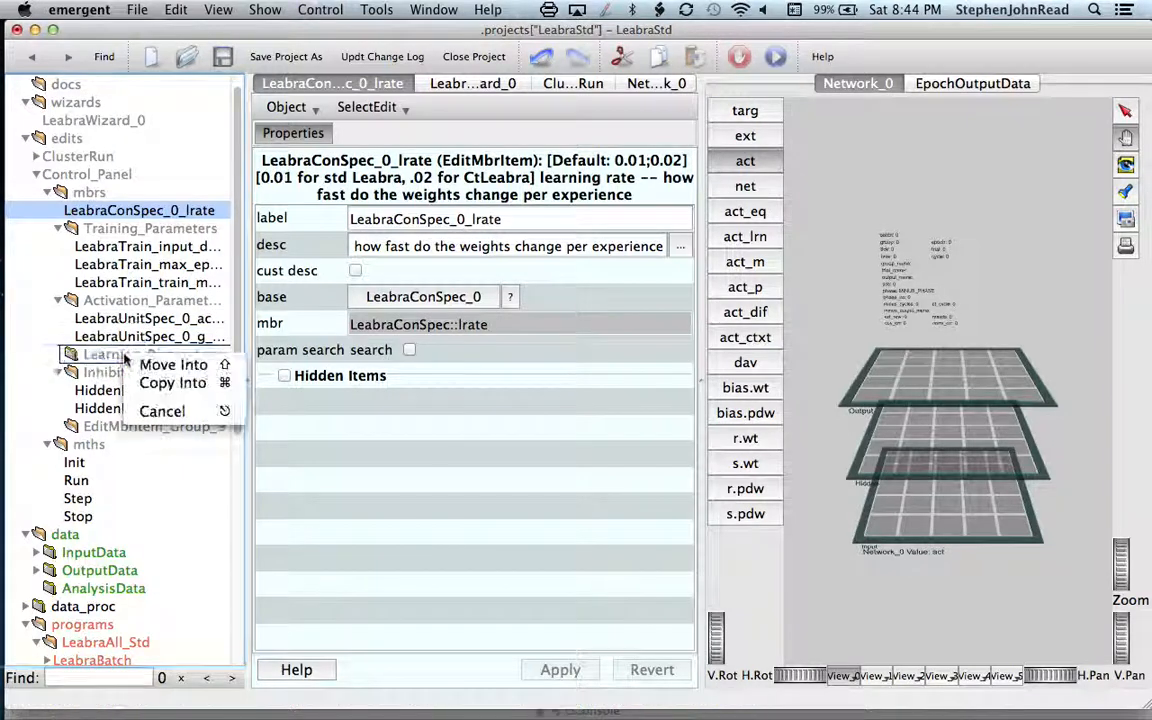
pyautogui.click(175, 365)
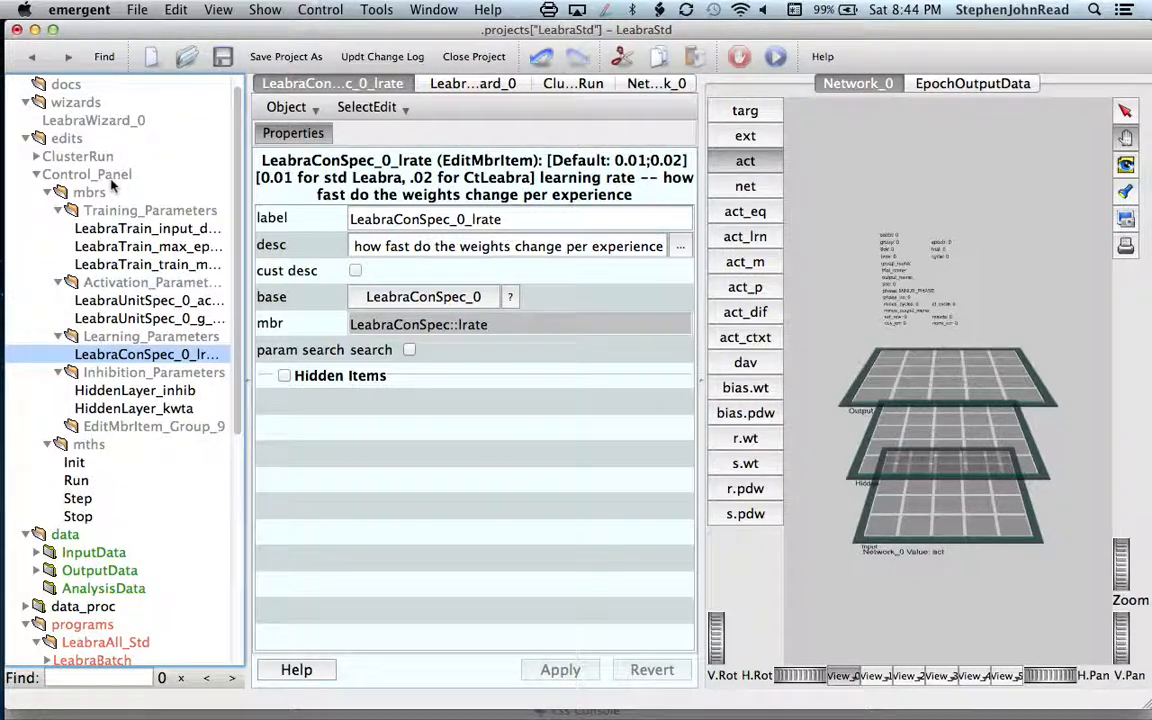
pyautogui.click(108, 178)
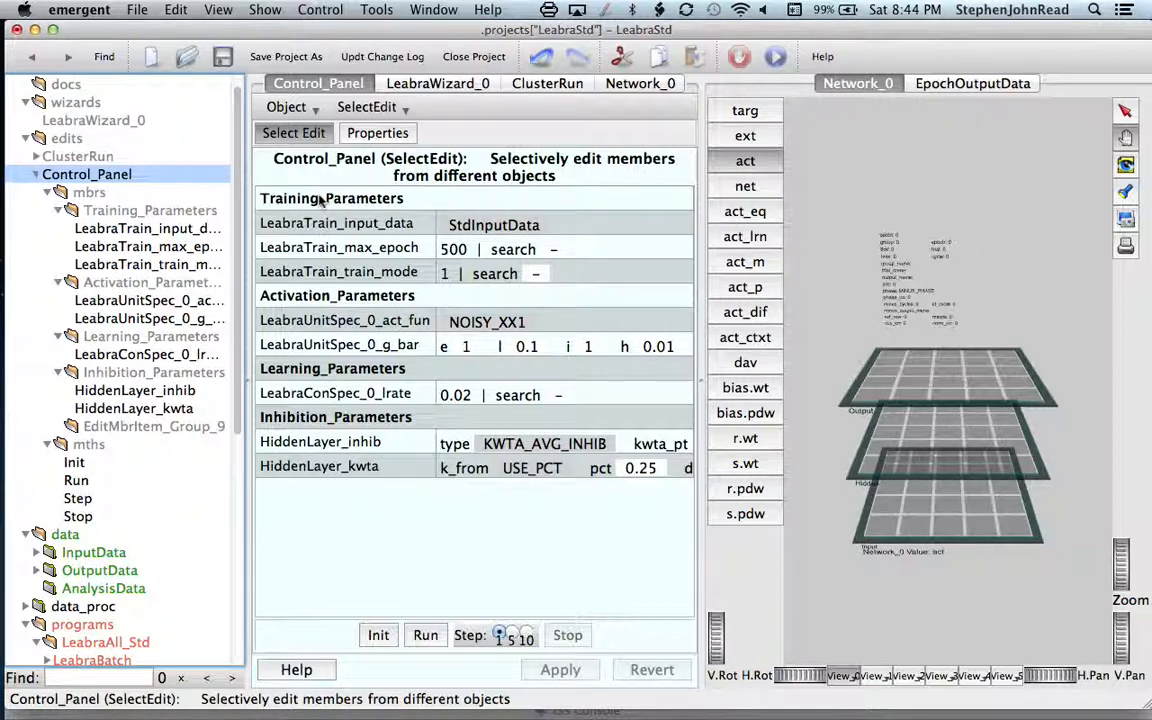
# Step: Move the Training_Parameters subgroup between Activation_Parameters and Learning_Parameters, and open Control_Panel to check the new order
pyautogui.click(118, 210)
pyautogui.click(96, 214)
pyautogui.moveTo(96, 214); pyautogui.dragTo(88, 328)
pyautogui.click(117, 340)
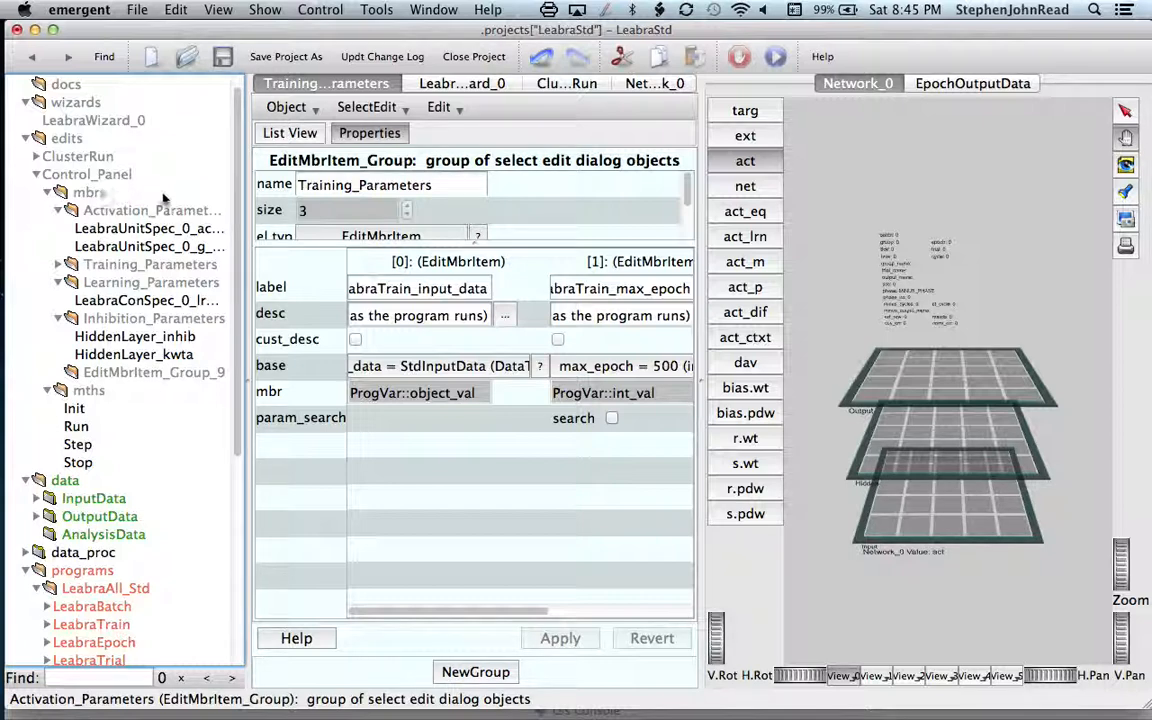
pyautogui.click(90, 174)
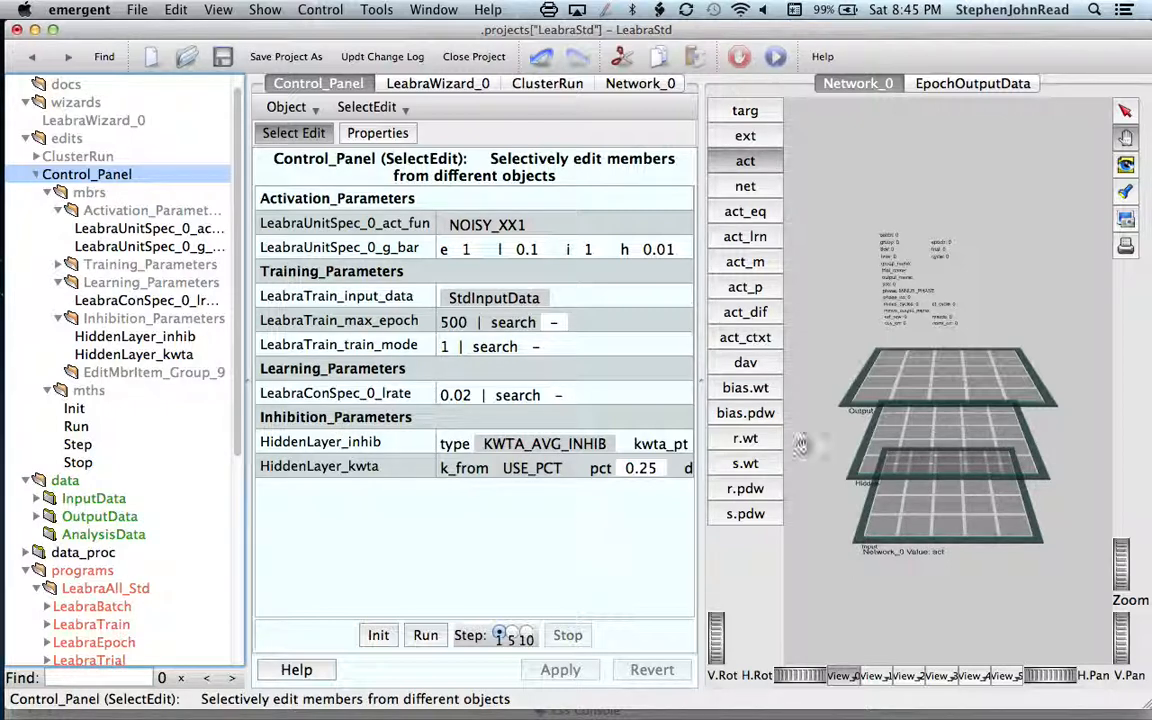
# Step: Delete the unused subgroup EditMbrItem_Group_9 from Control_Panel's mbrs, and reopen Control_Panel
pyautogui.click(155, 372)
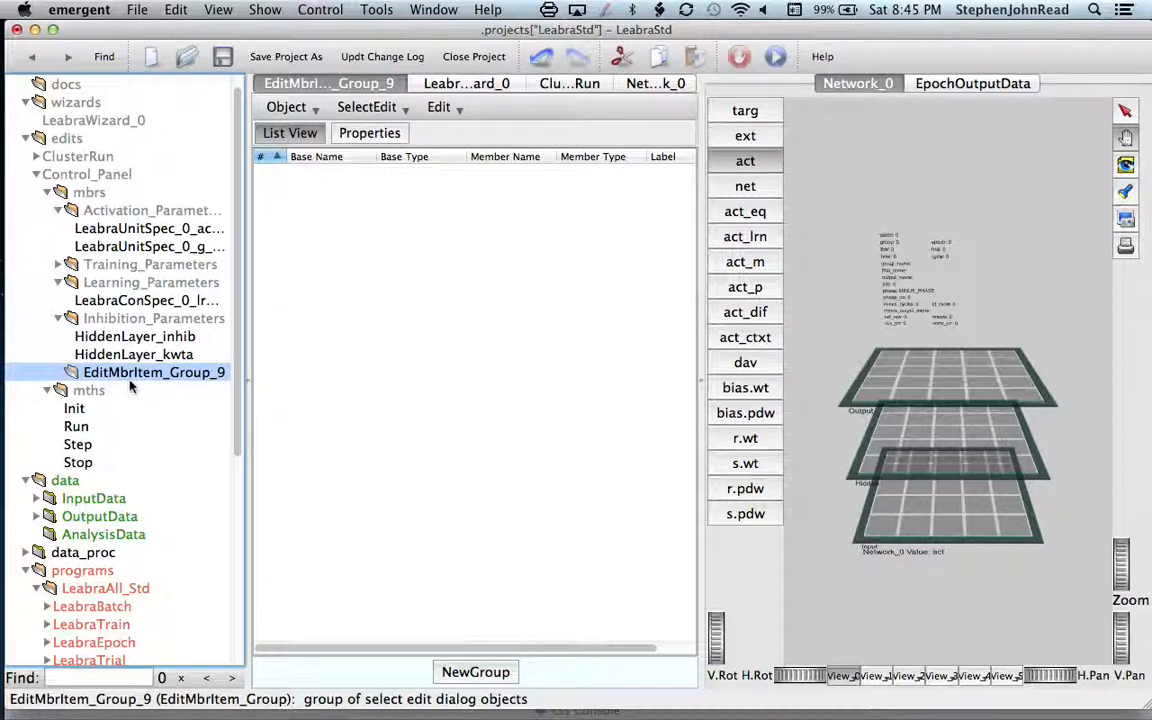
pyautogui.rightClick(120, 378)
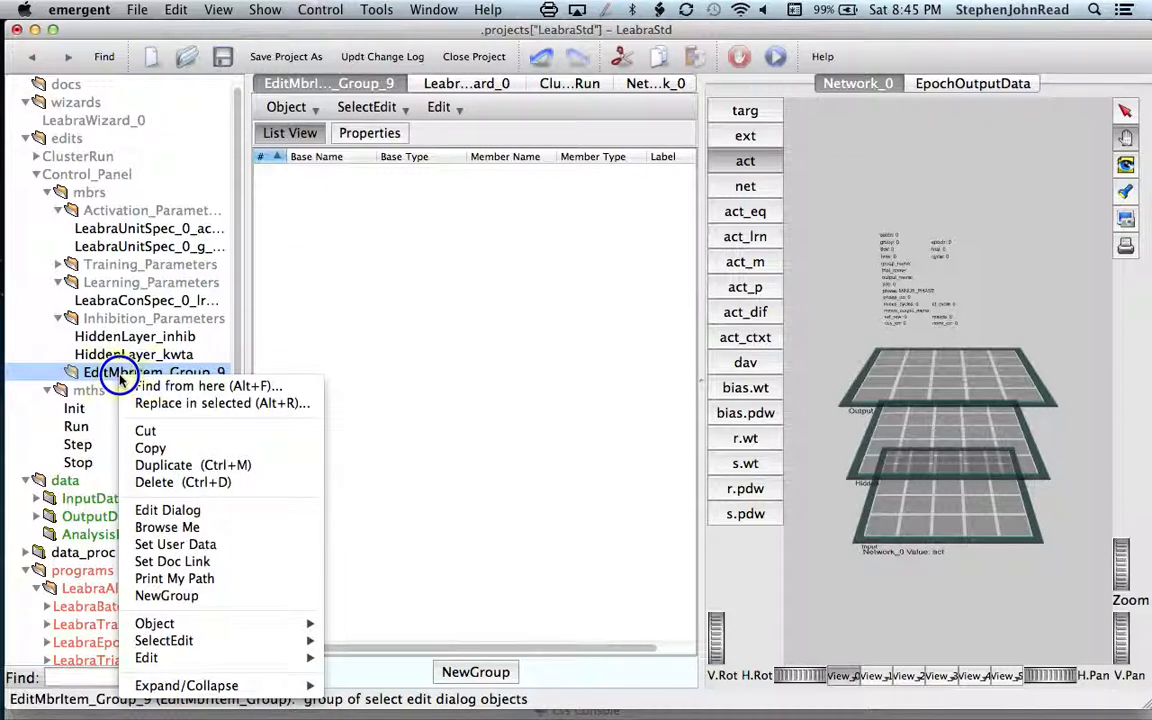
pyautogui.click(164, 484)
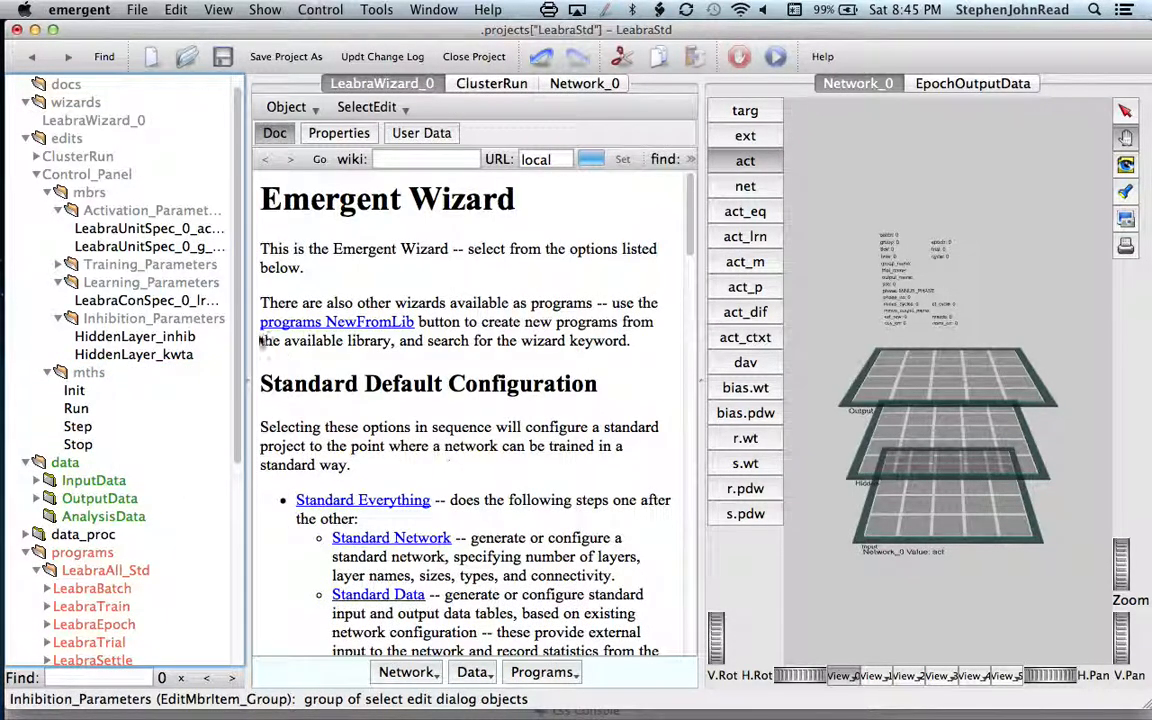
pyautogui.click(90, 177)
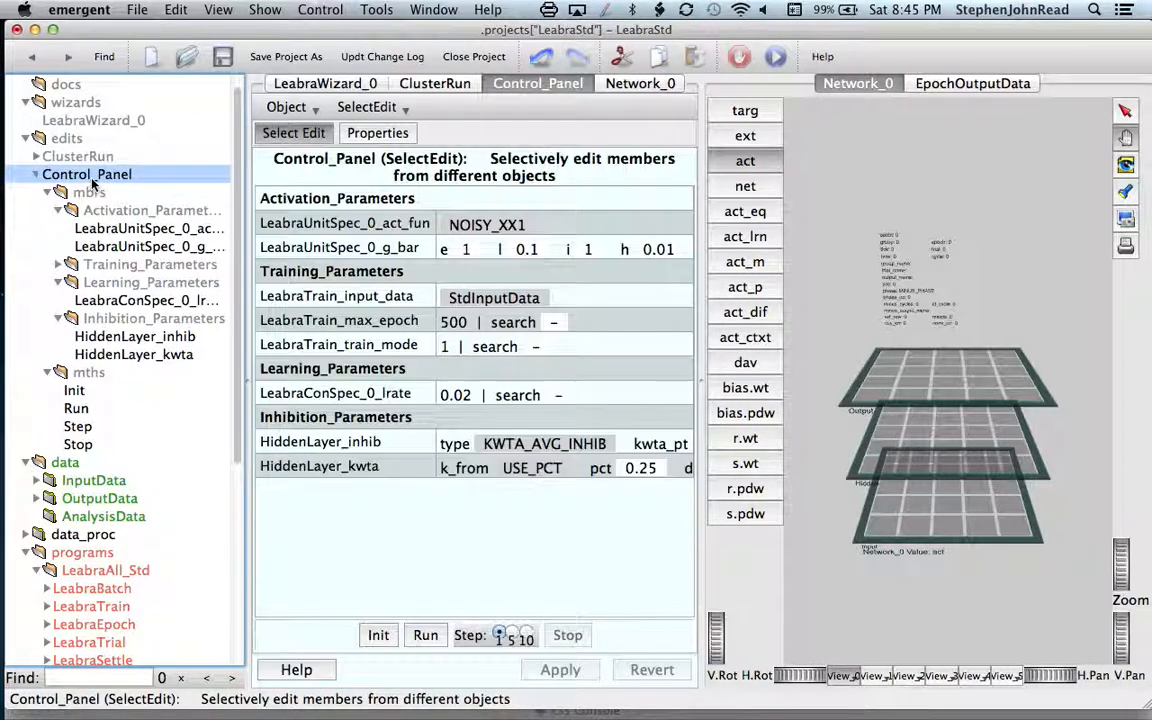